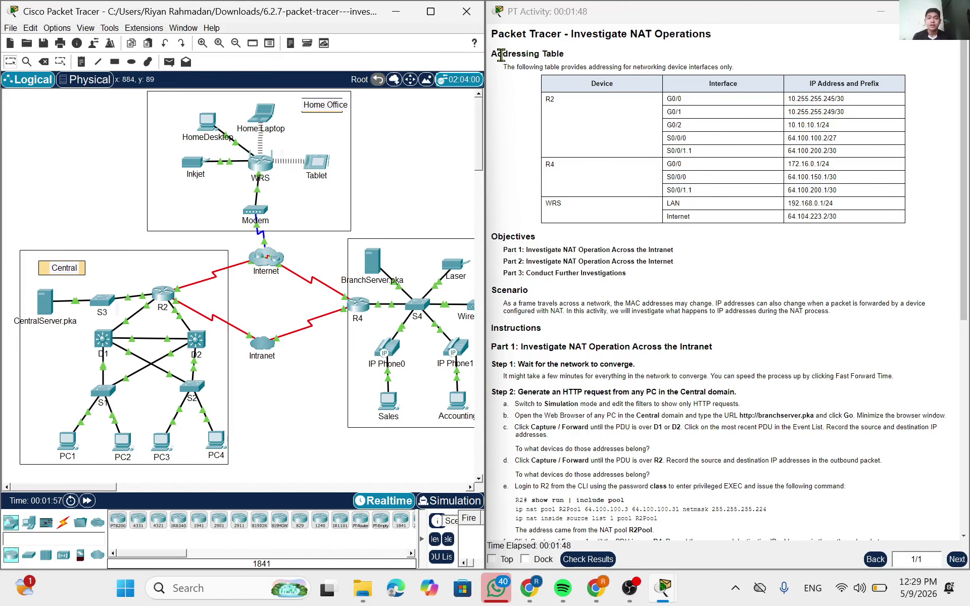
# - Read through the activity's addressing table, objectives and Part 1 instructions
pyautogui.moveTo(493, 53); pyautogui.dragTo(559, 194)
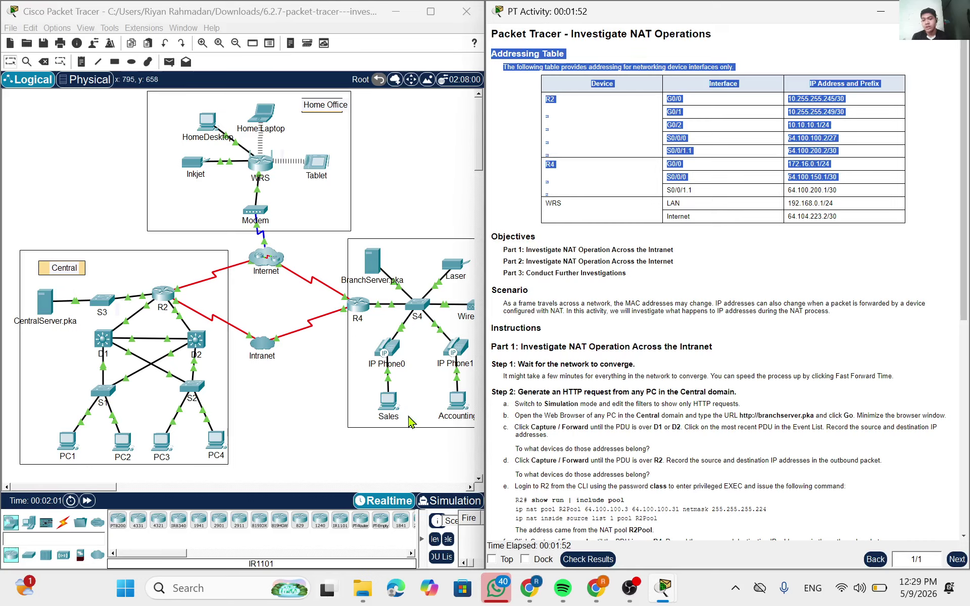
pyautogui.click(726, 269)
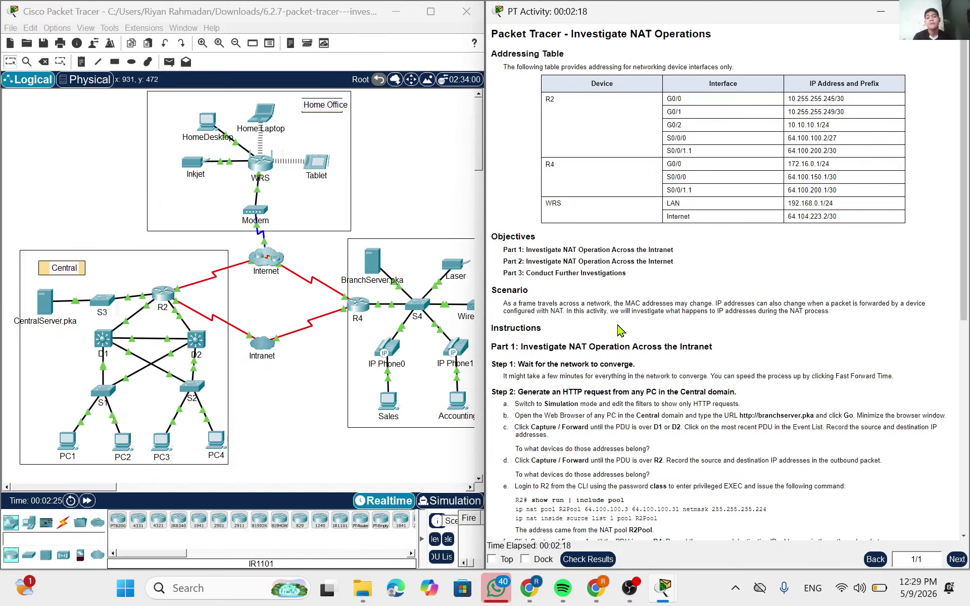
pyautogui.scroll(-1, 621, 404)
pyautogui.scroll(-1, 624, 434)
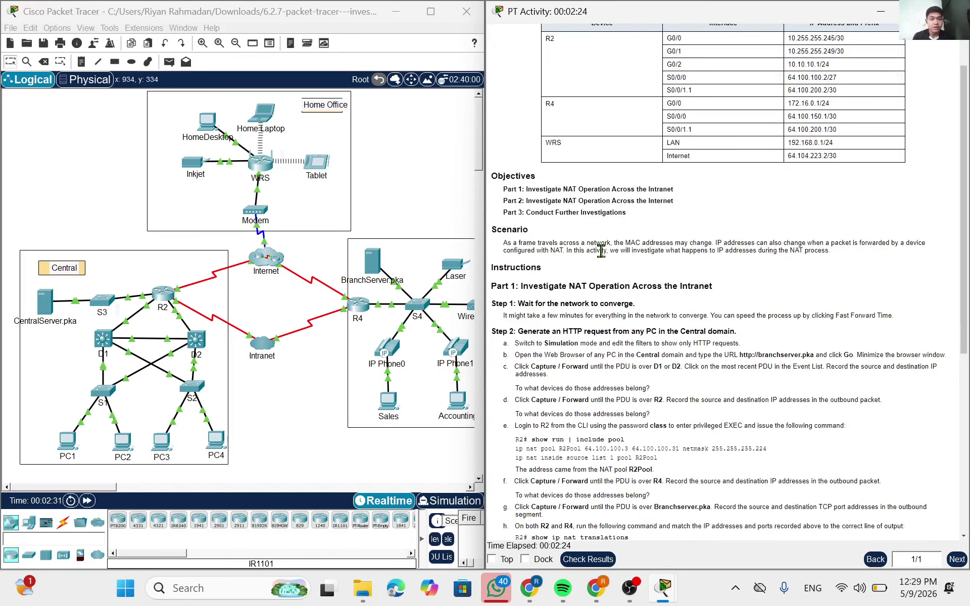
pyautogui.scroll(2, 596, 270)
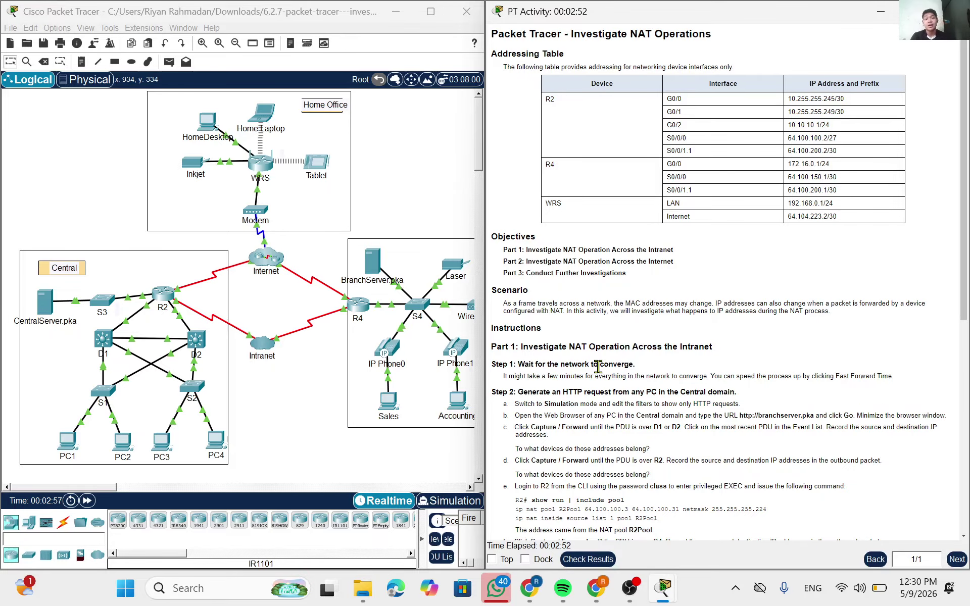
pyautogui.scroll(-3, 585, 447)
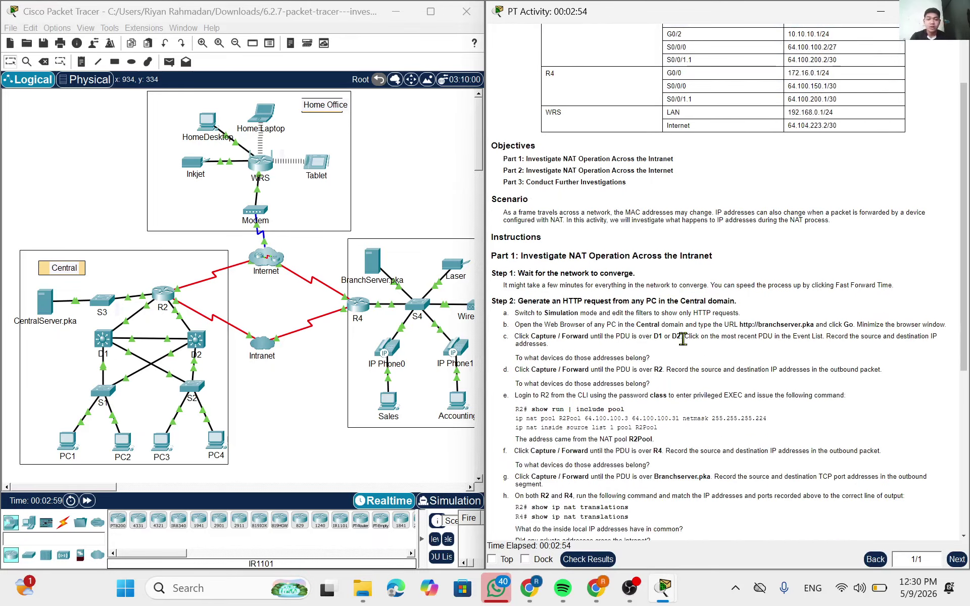
pyautogui.scroll(-2, 677, 336)
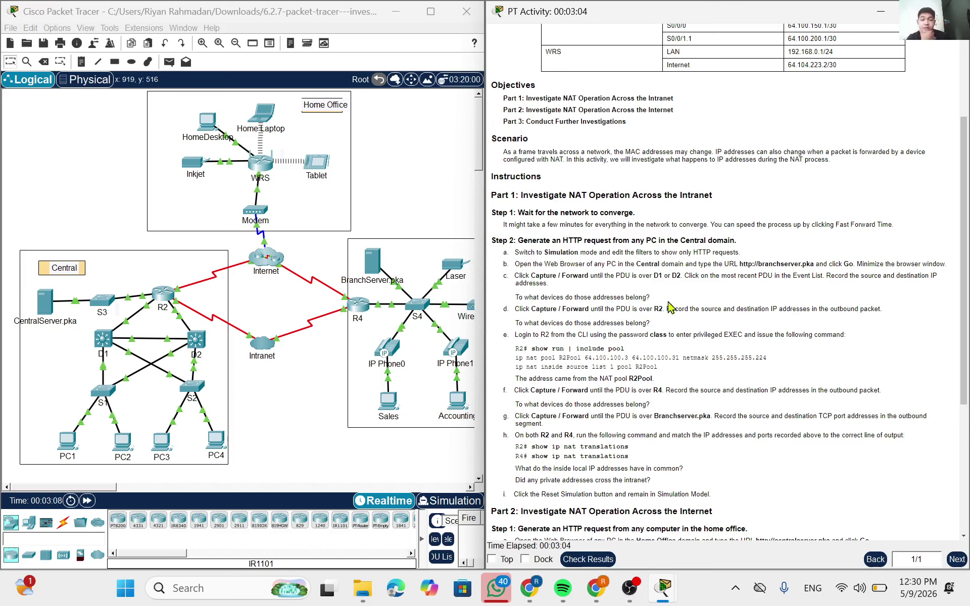
# - Switch to Simulation mode and review the IPv4, IPv6 and Misc event filters to verify that only HTTP is selected
pyautogui.click(451, 501)
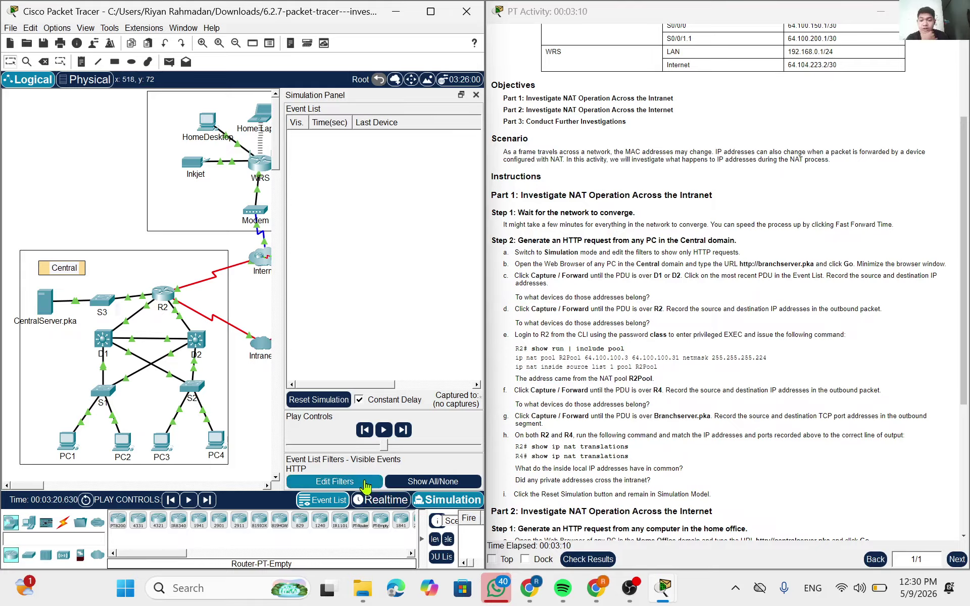
pyautogui.click(334, 481)
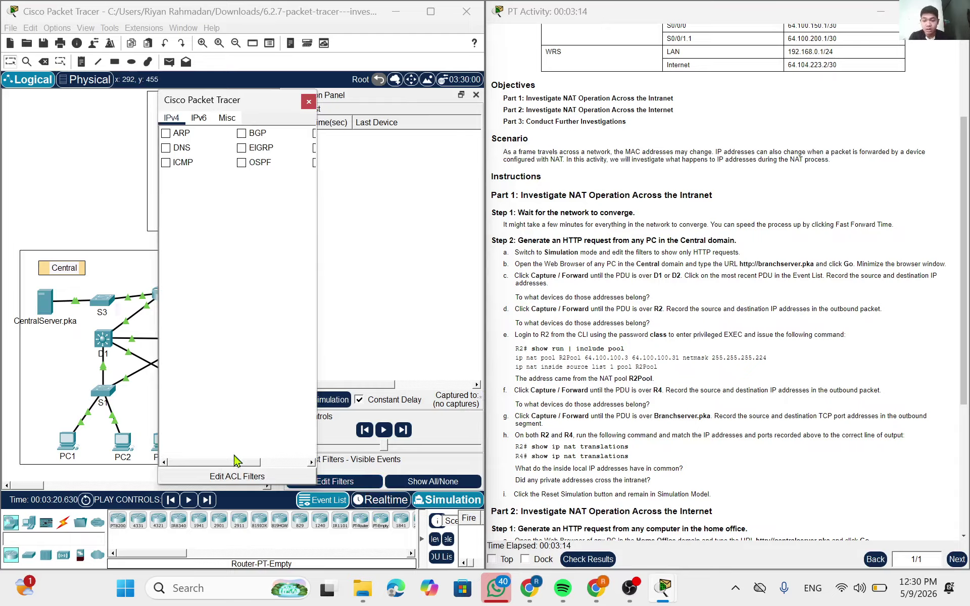
pyautogui.moveTo(238, 463); pyautogui.dragTo(276, 466)
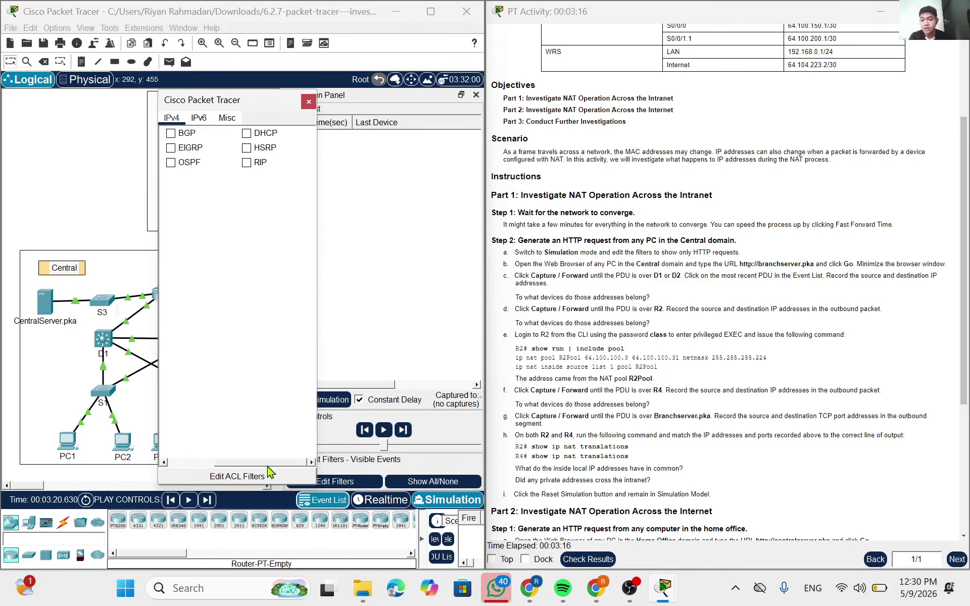
pyautogui.click(220, 463)
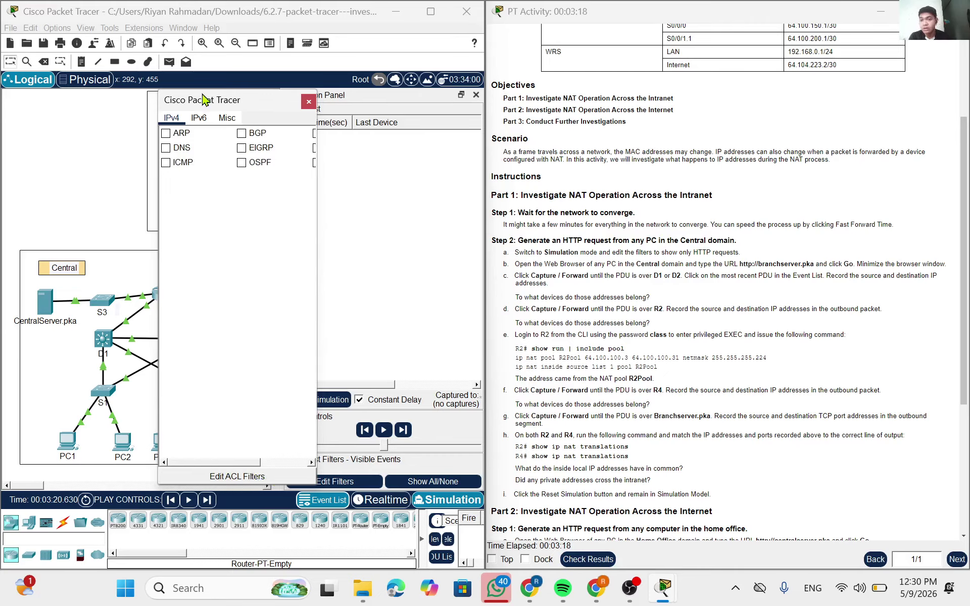
pyautogui.click(199, 118)
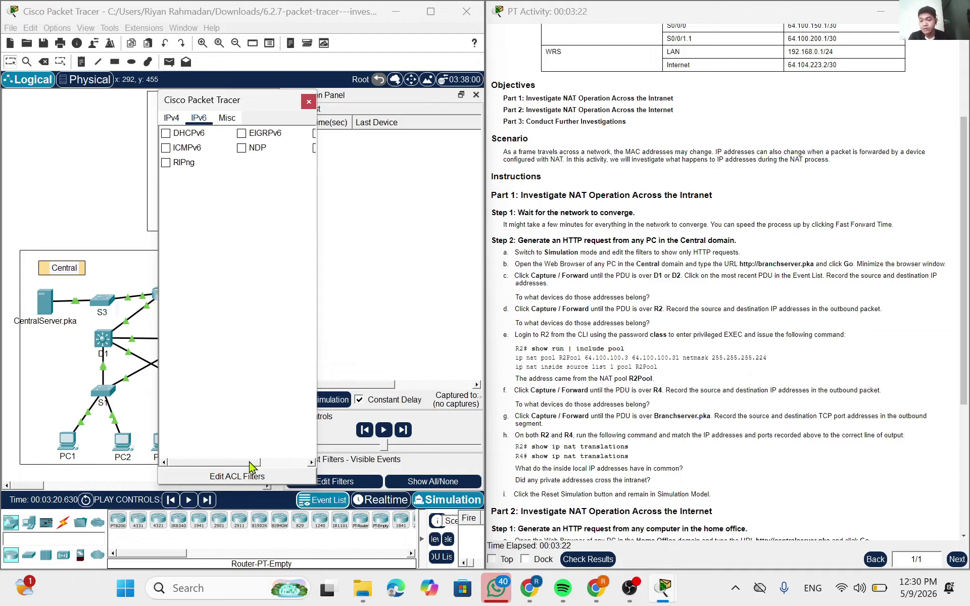
pyautogui.moveTo(251, 464); pyautogui.dragTo(278, 469)
pyautogui.click(227, 118)
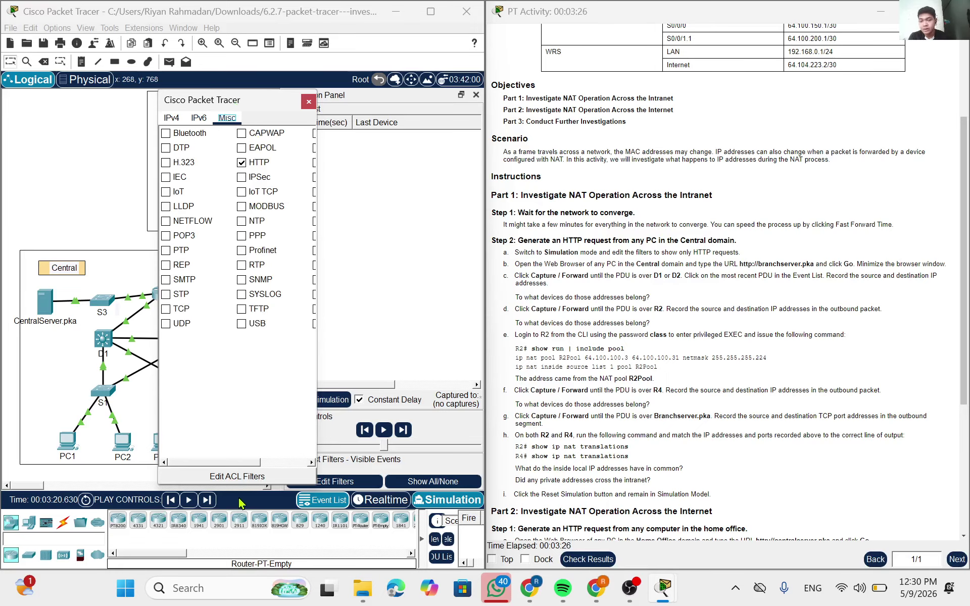
pyautogui.moveTo(255, 463); pyautogui.dragTo(308, 469)
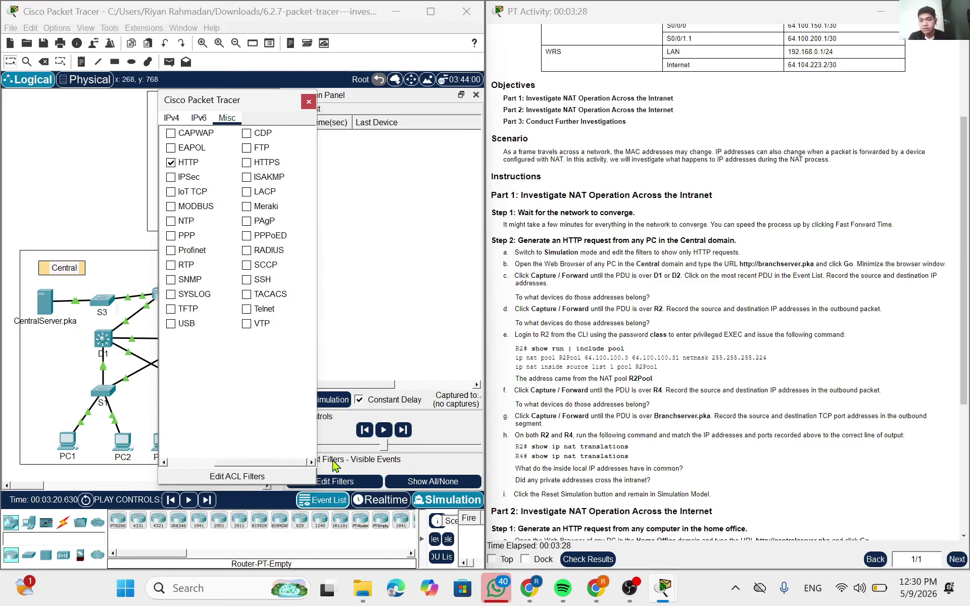
pyautogui.click(308, 102)
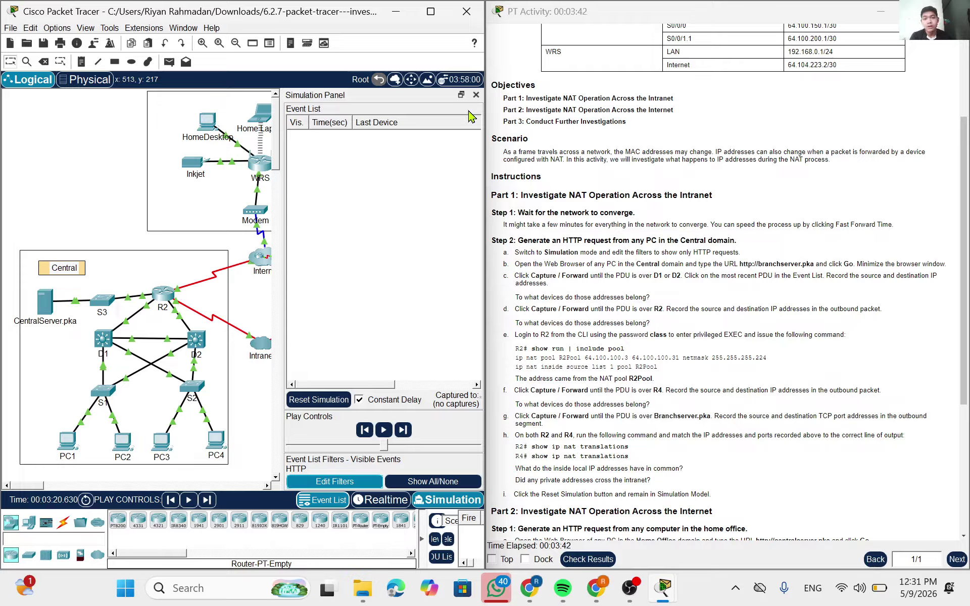
pyautogui.scroll(-3, 169, 399)
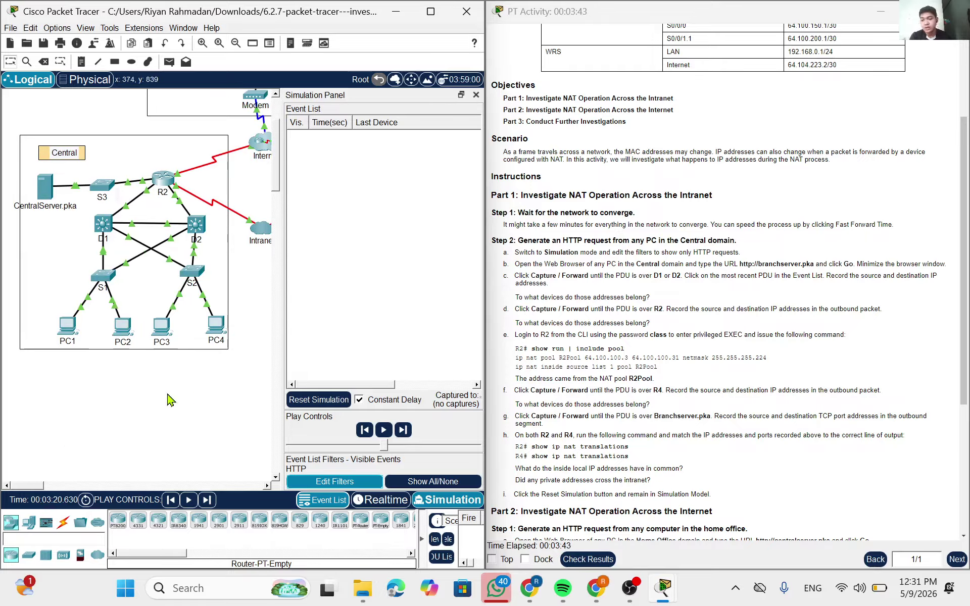
pyautogui.click(65, 339)
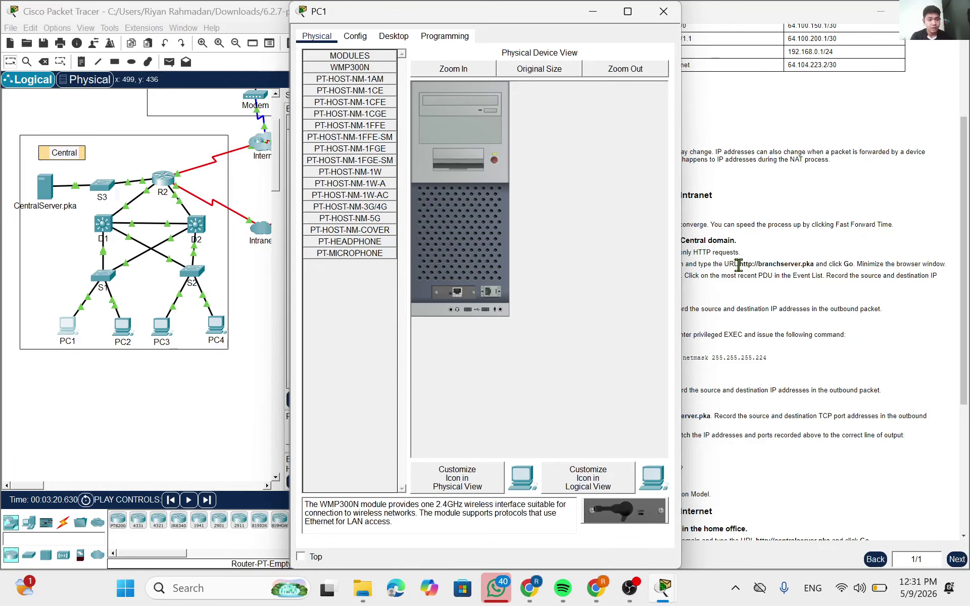
pyautogui.moveTo(739, 264); pyautogui.dragTo(816, 263)
pyautogui.rightClick(816, 264)
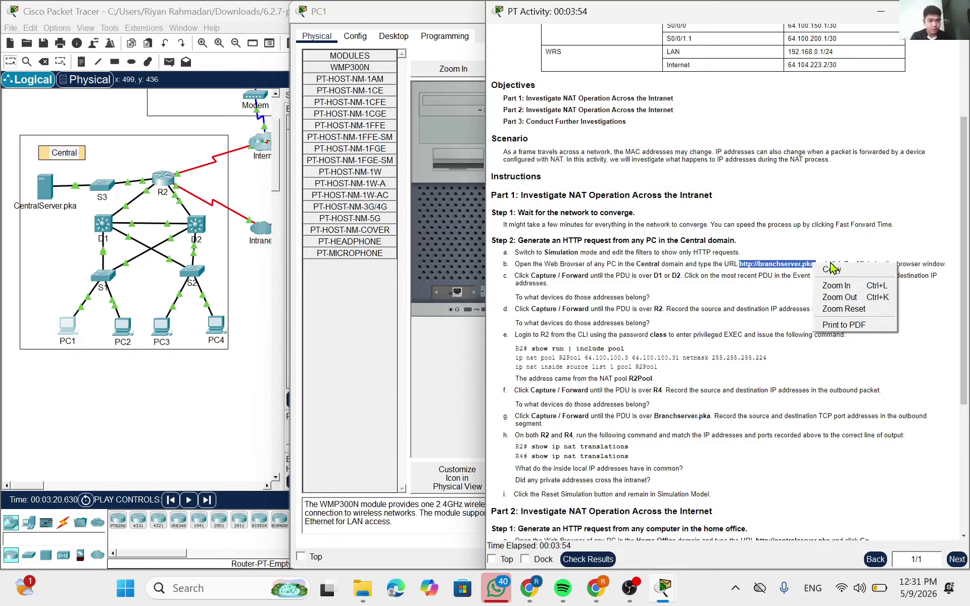
pyautogui.click(839, 268)
pyautogui.click(458, 283)
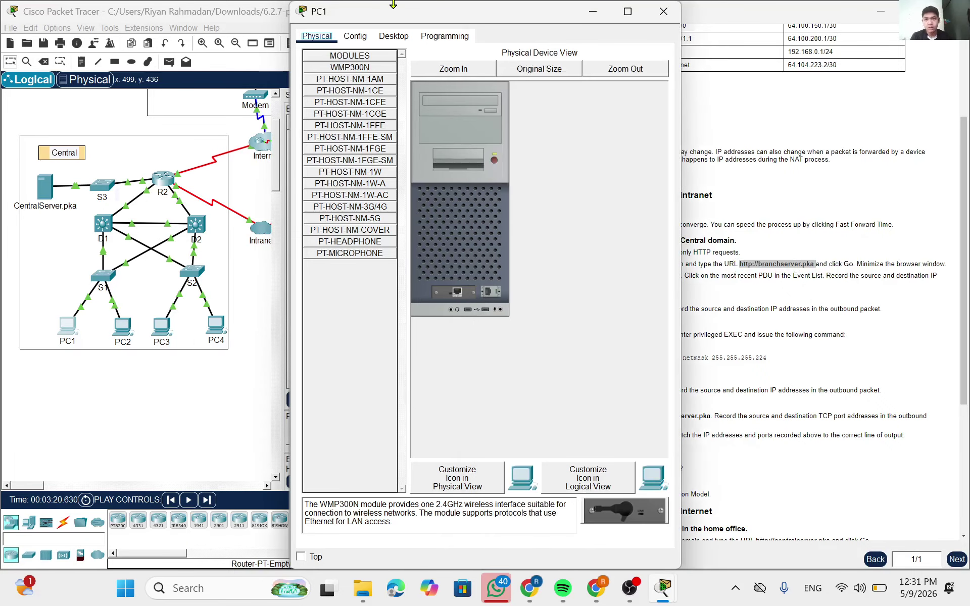
pyautogui.click(394, 36)
pyautogui.click(630, 101)
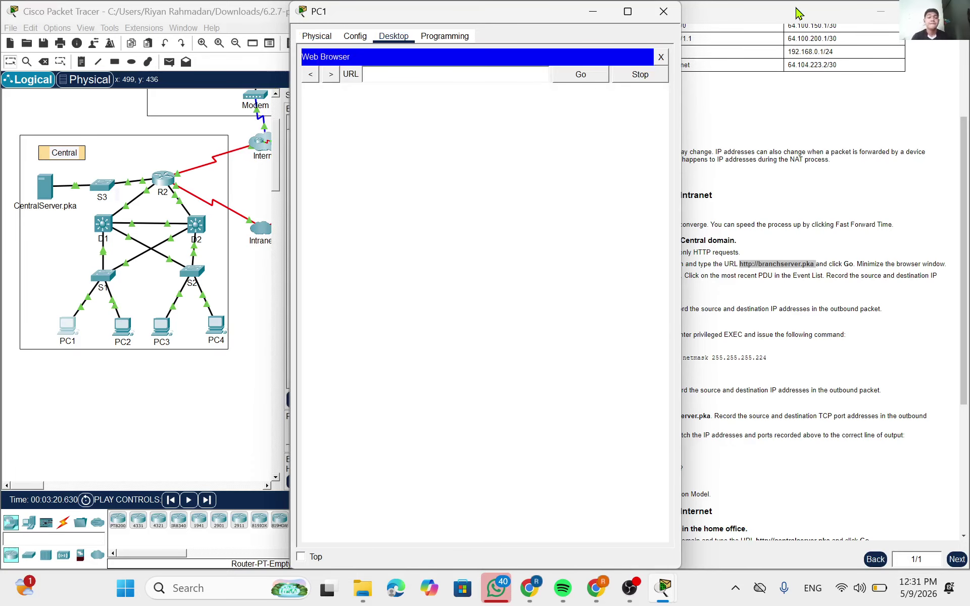
pyautogui.rightClick(433, 74)
pyautogui.click(512, 146)
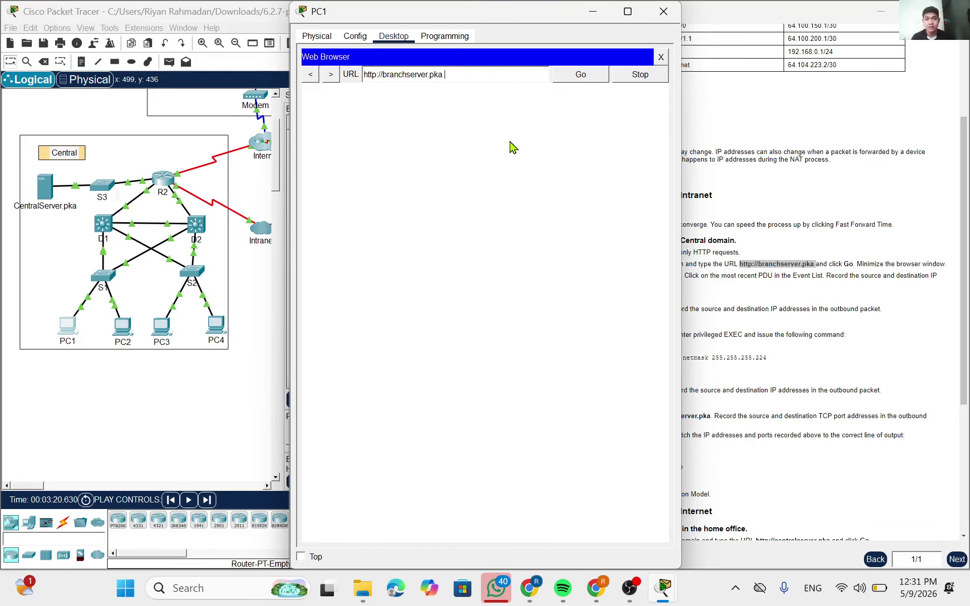
pyautogui.click(599, 76)
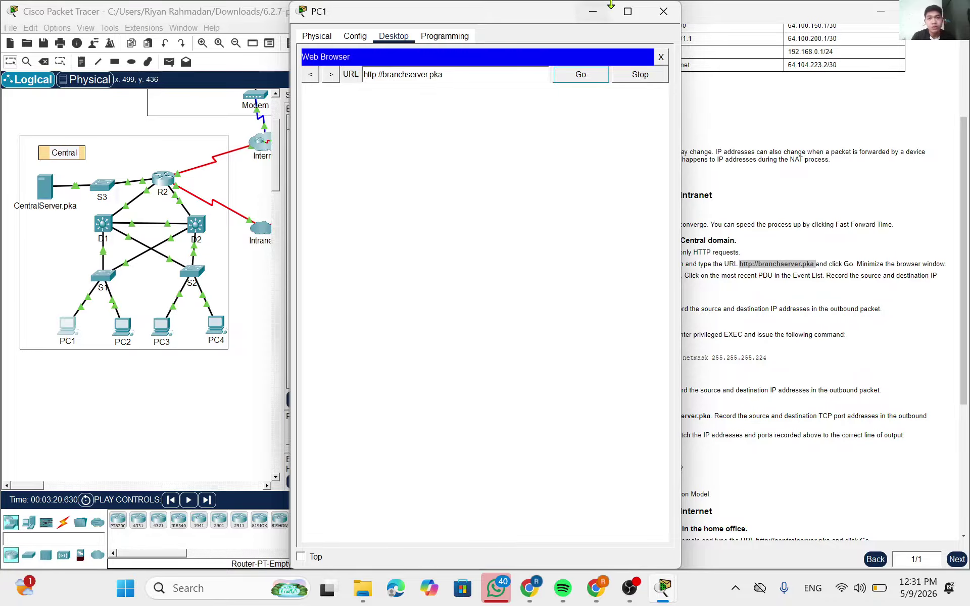
pyautogui.click(593, 11)
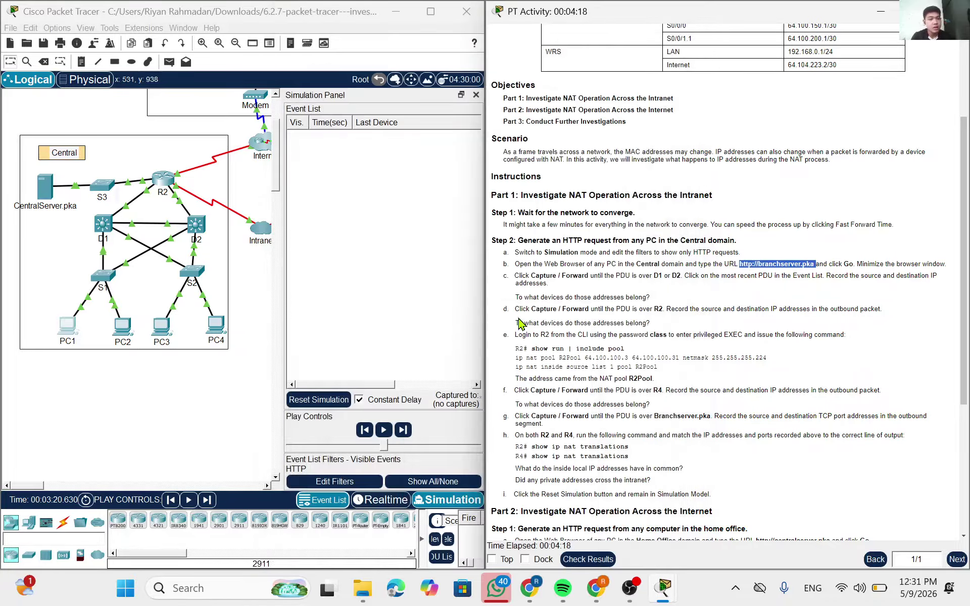
# - Advance the simulation until the HTTP PDU is at PC1, inspect its PDU information and close it
pyautogui.click(210, 500)
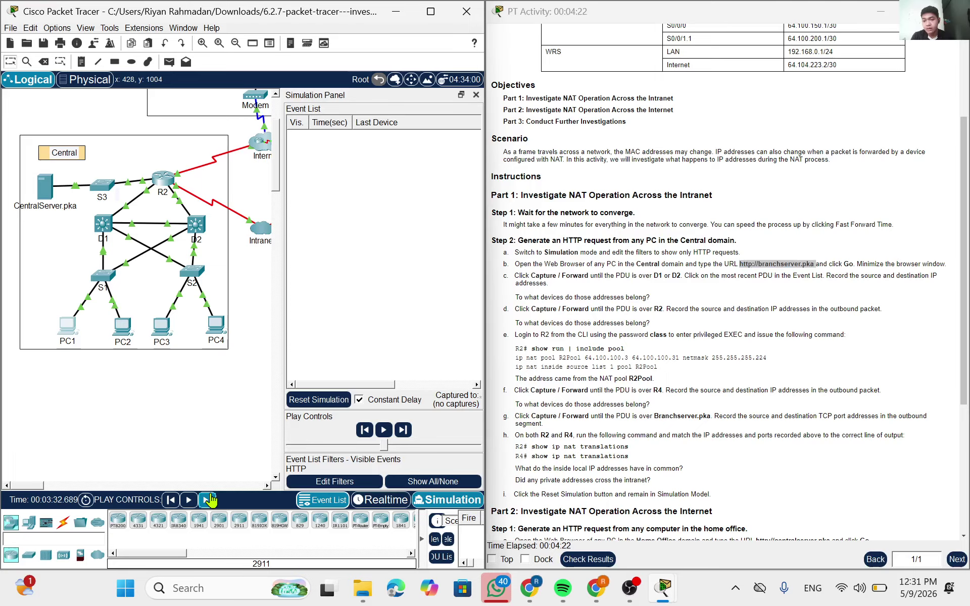
pyautogui.click(210, 501)
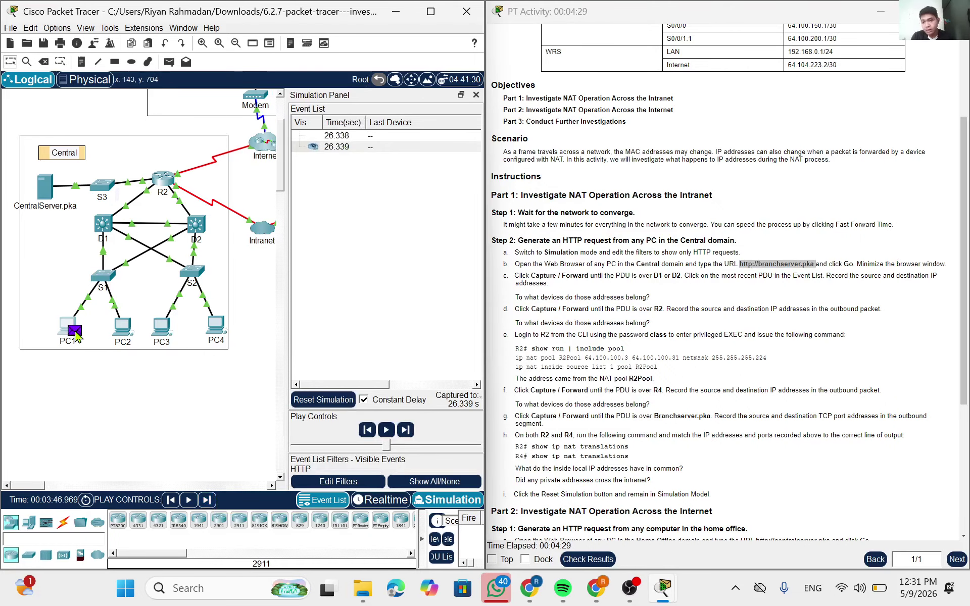
pyautogui.click(75, 333)
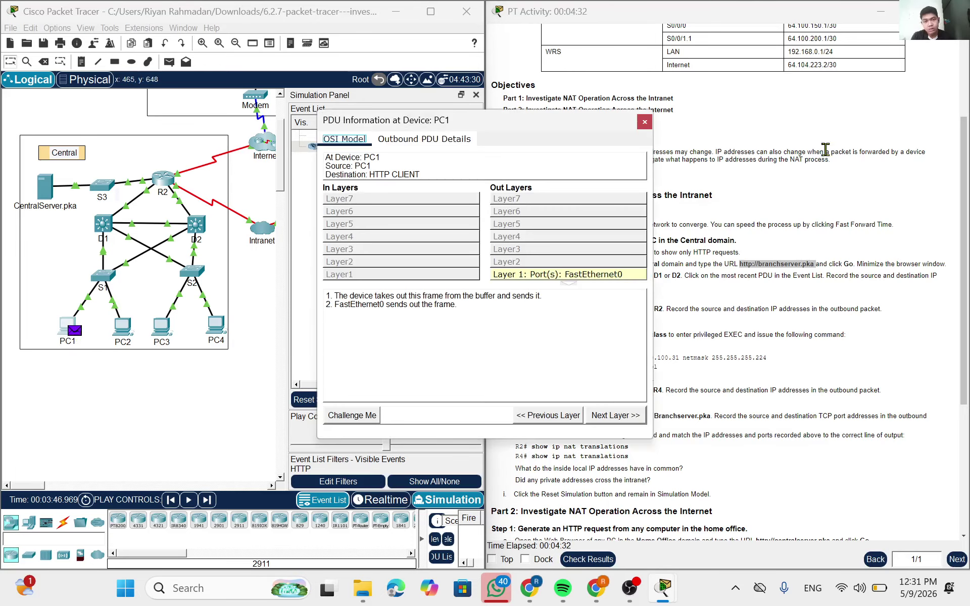
pyautogui.click(644, 122)
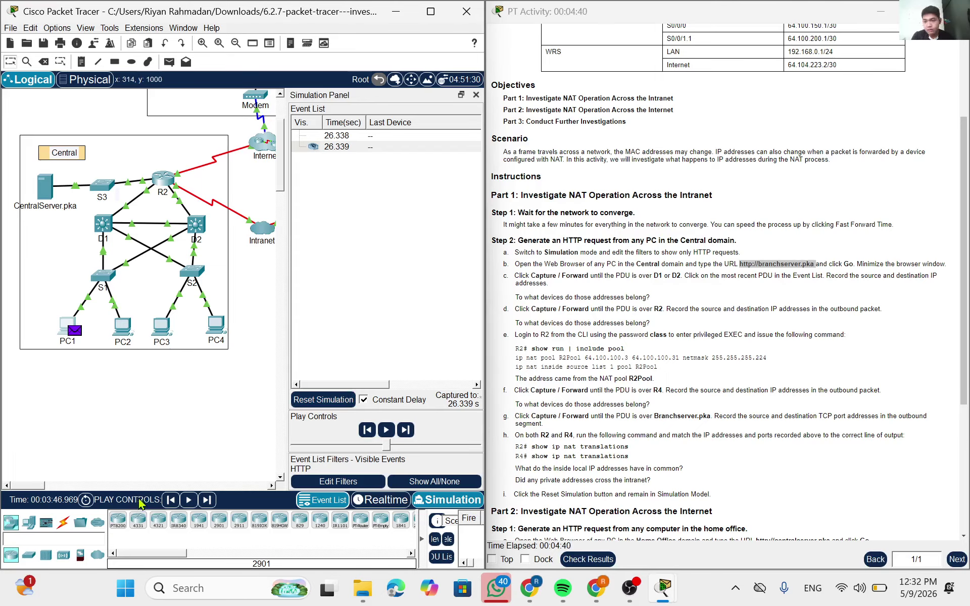
# - Forward the PDU through S1 to D1 and inspect its source and destination IP addresses there
pyautogui.click(215, 500)
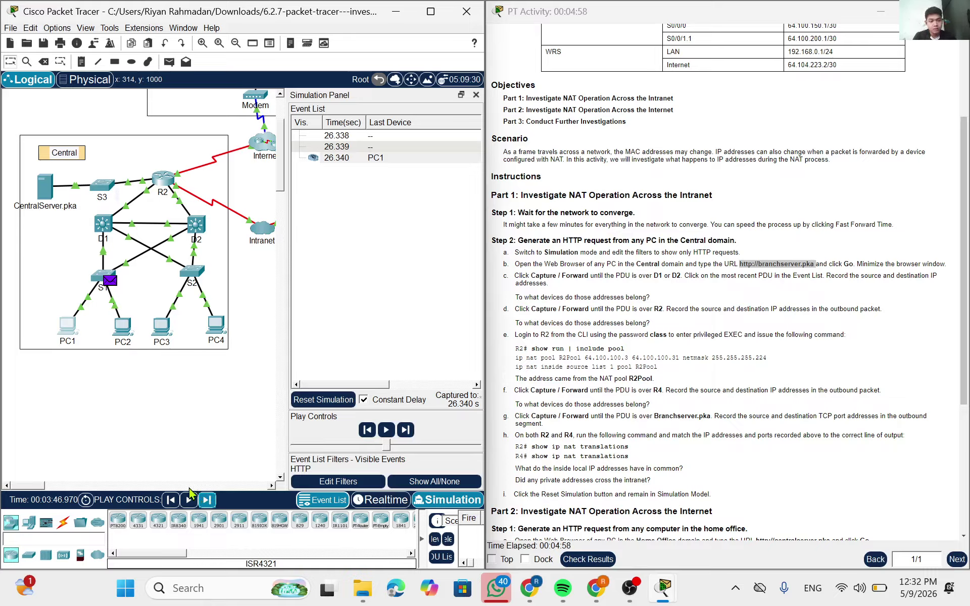
pyautogui.click(405, 431)
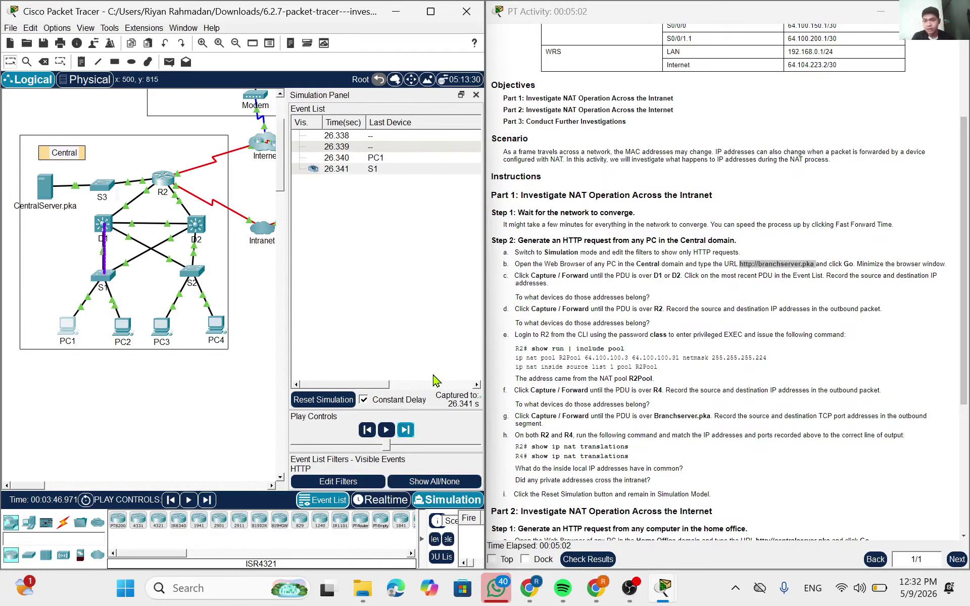
pyautogui.click(111, 229)
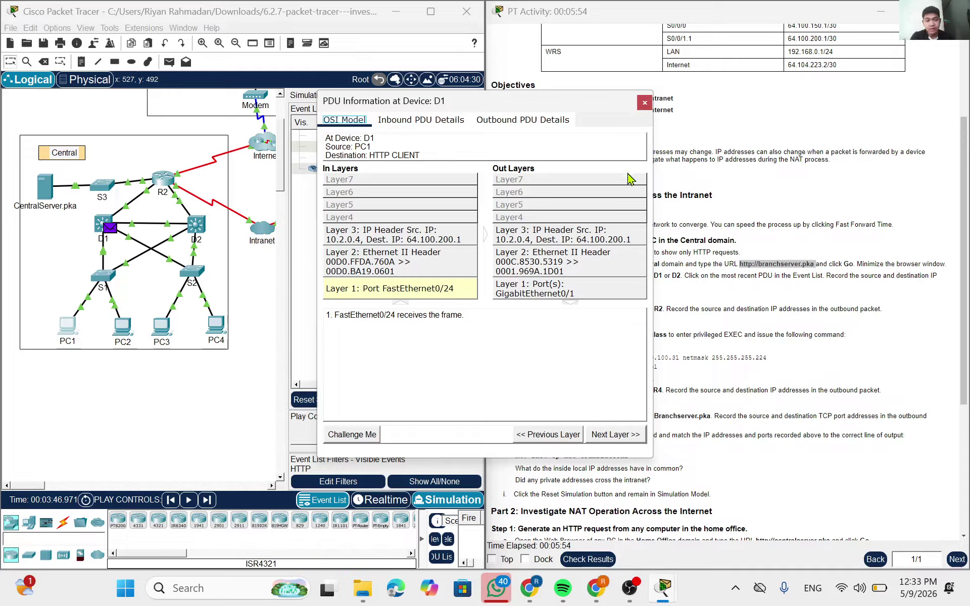
pyautogui.click(647, 104)
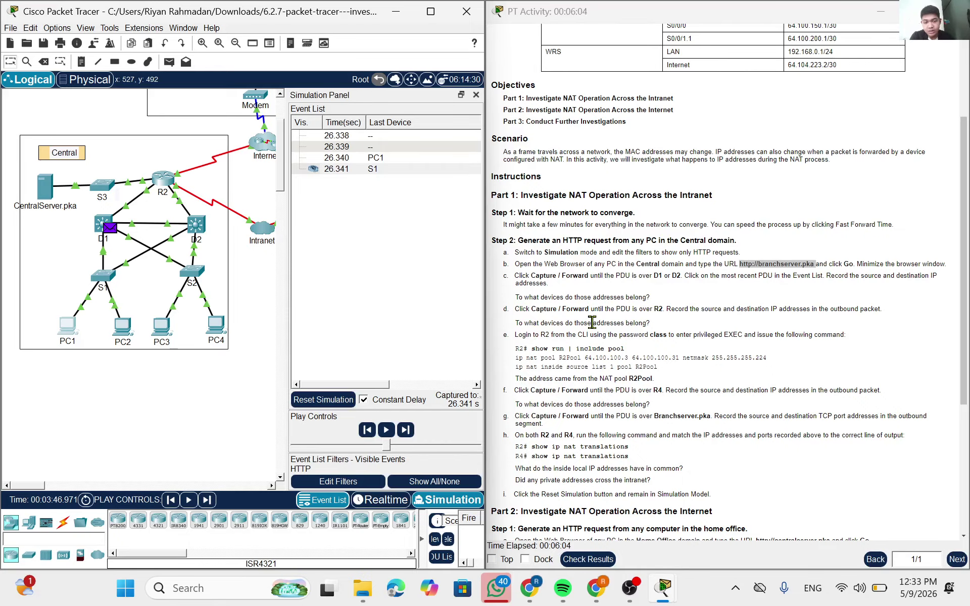
# - Forward the PDU to R2 and inspect the inbound and outbound source and destination IP addresses
pyautogui.scroll(-1, 590, 325)
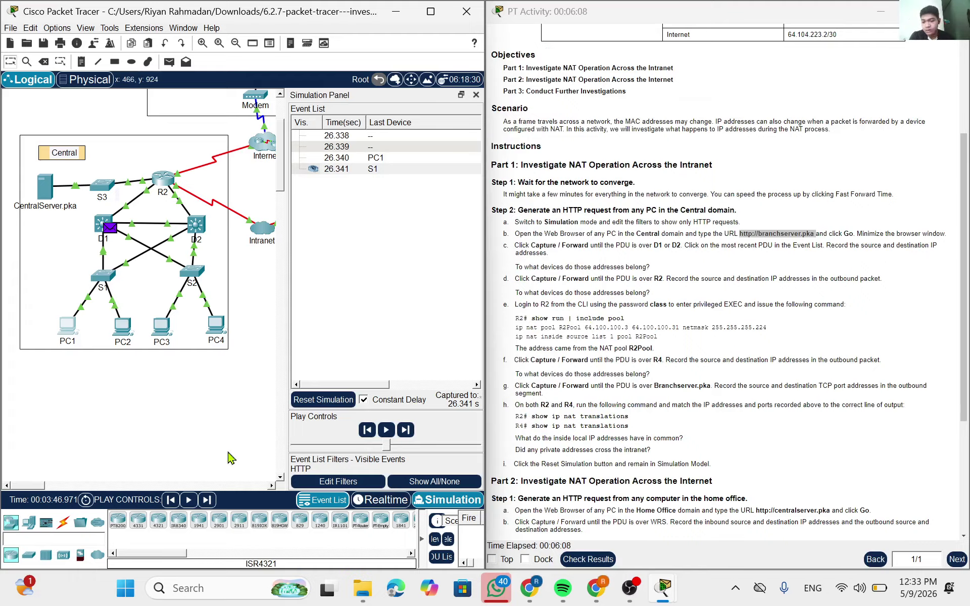
pyautogui.click(208, 500)
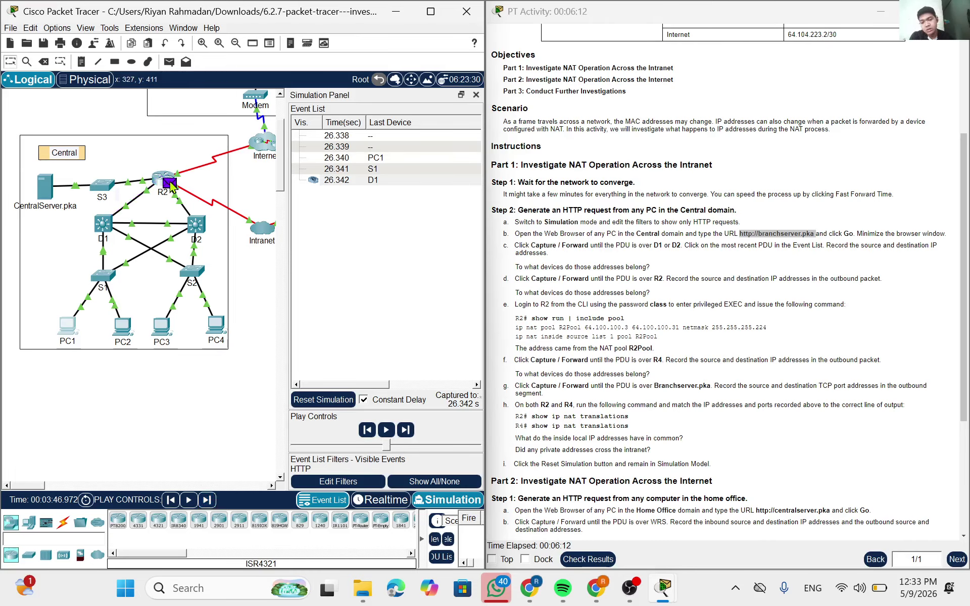
pyautogui.click(172, 186)
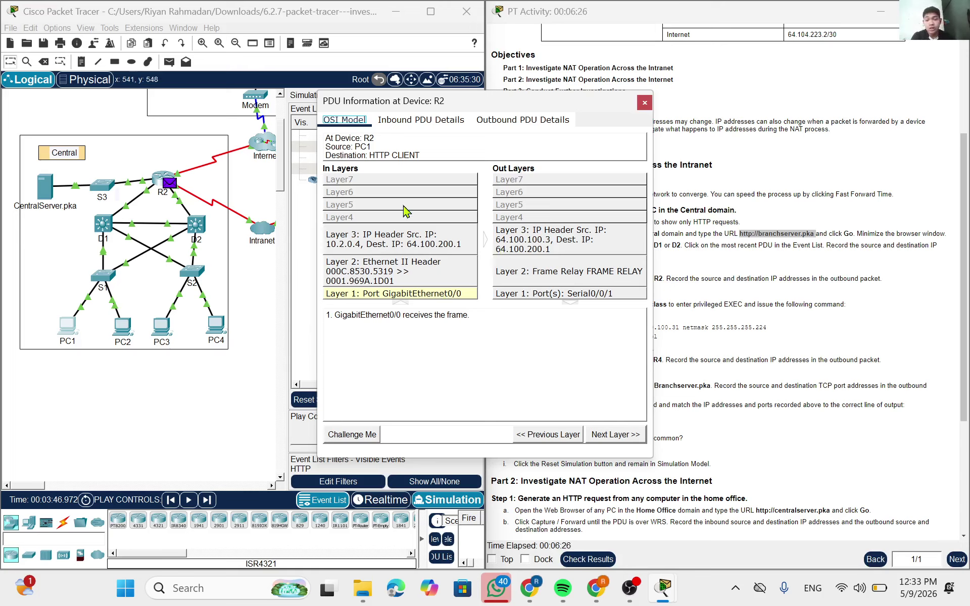
pyautogui.click(646, 104)
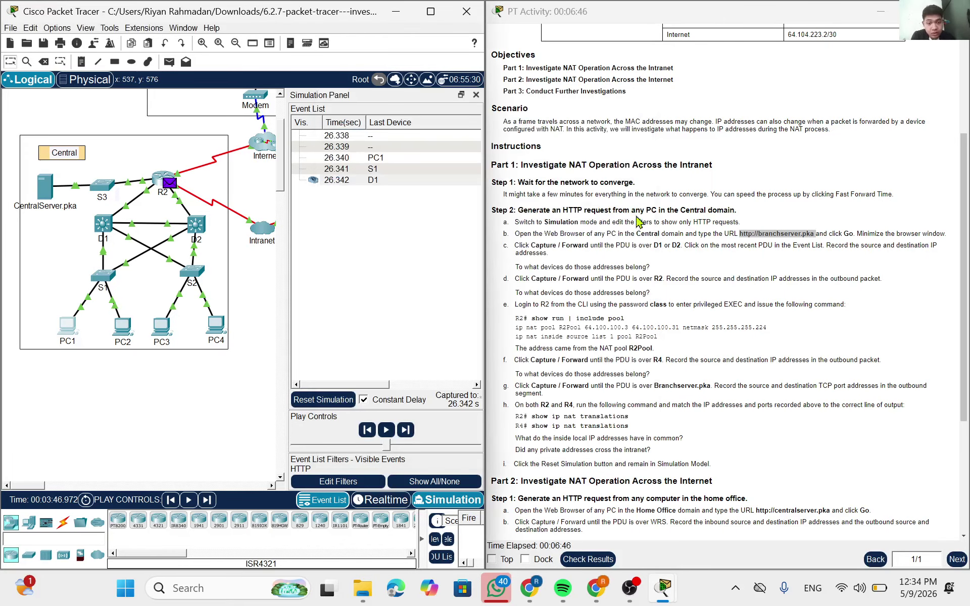
pyautogui.scroll(-1, 542, 317)
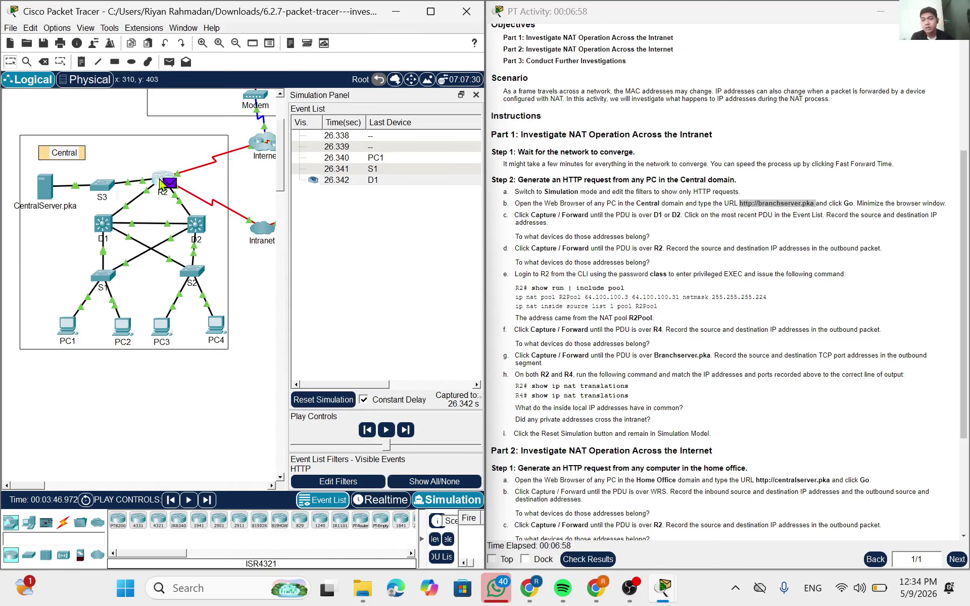
# - Open R2's command line interface and start its console session
pyautogui.click(155, 195)
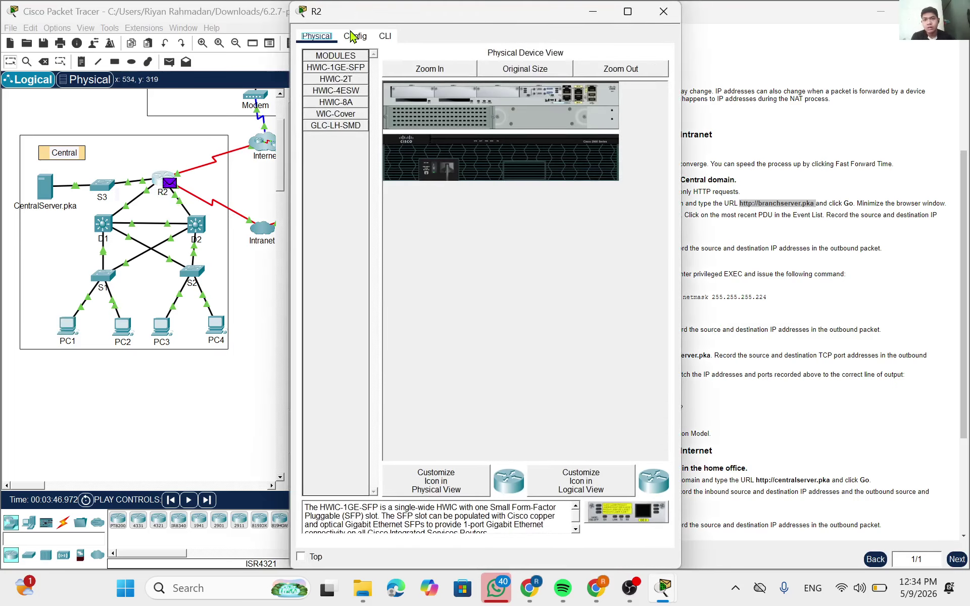
pyautogui.click(382, 39)
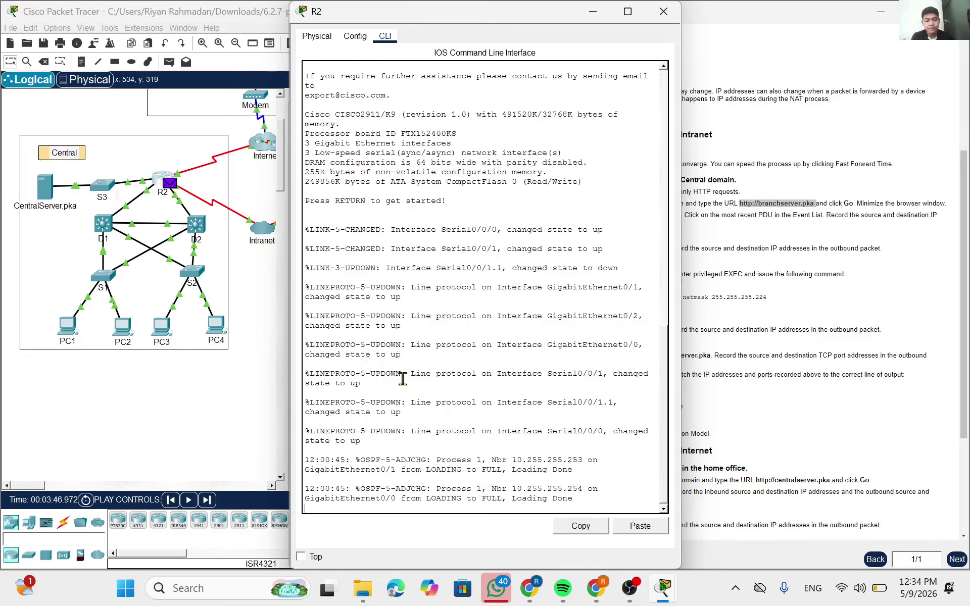
pyautogui.press('Return')
pyautogui.press('Return')
pyautogui.press('Return')
# - Try to enter privileged EXEC mode on R2 with a blank enable password
pyautogui.write('ena')
pyautogui.press('Return')
pyautogui.press('Return')
pyautogui.press('Return')
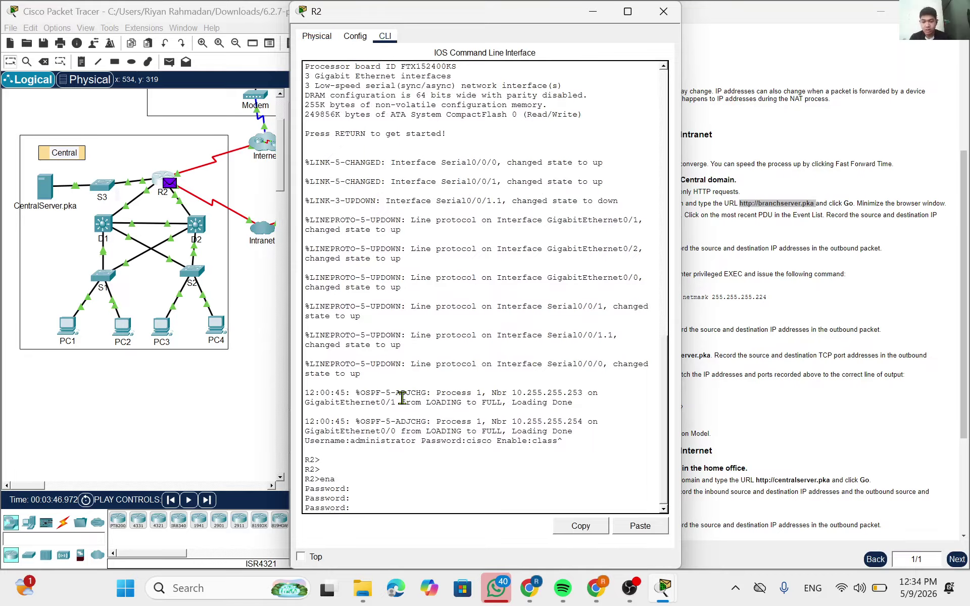
pyautogui.press('Return')
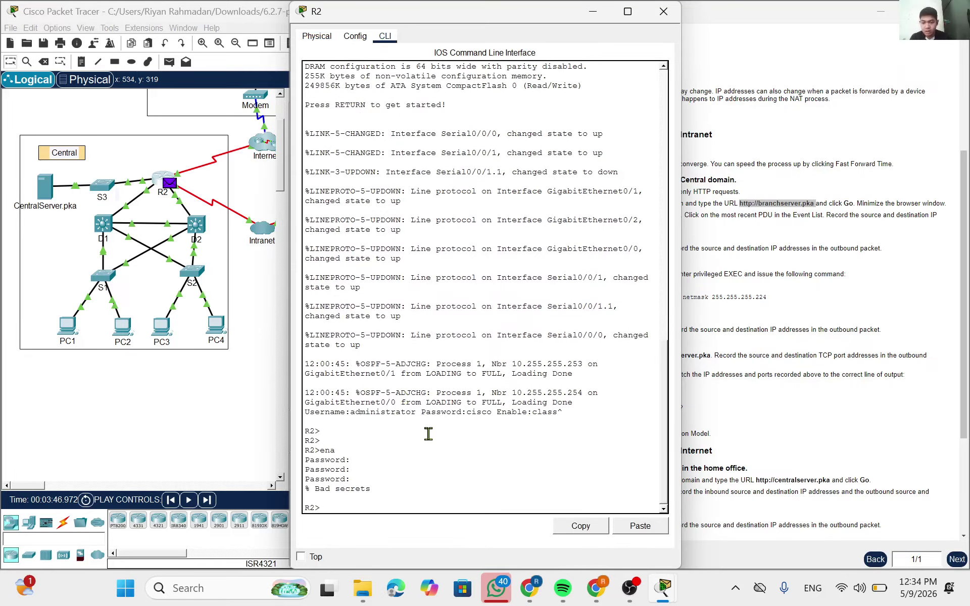
# - Enter privileged EXEC mode on R2 with the enable password
pyautogui.write('ena')
pyautogui.press('Return')
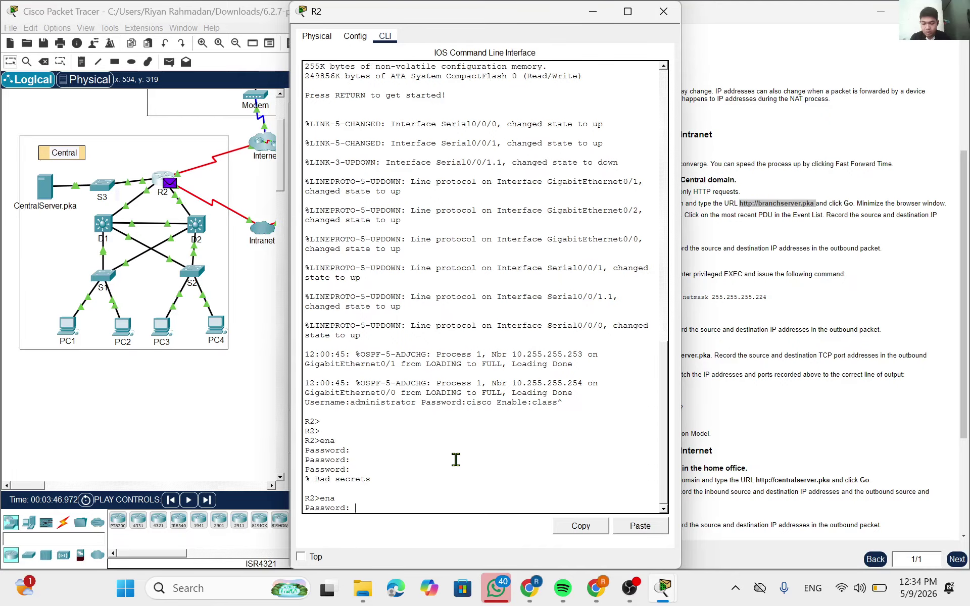
pyautogui.press('Return')
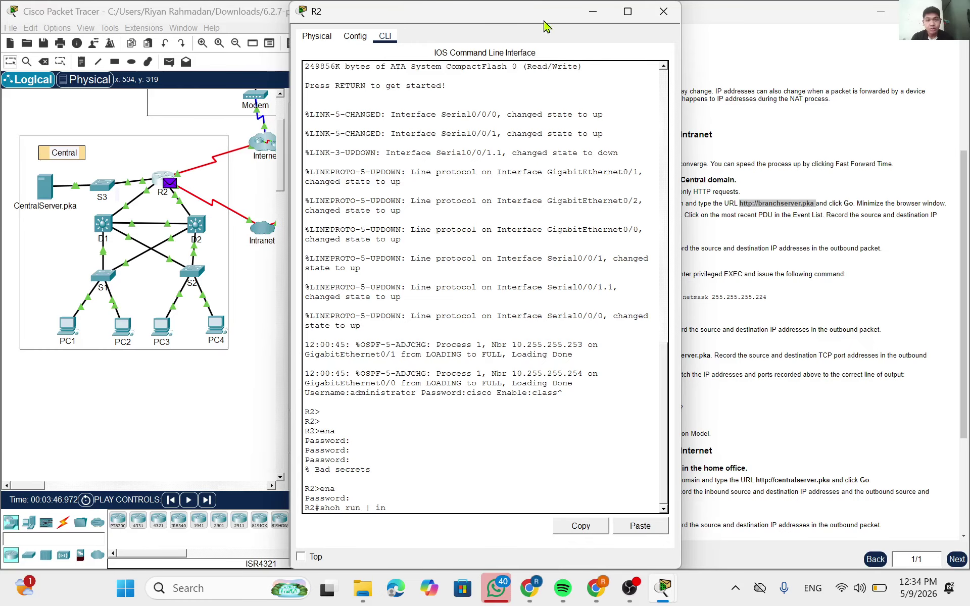
# - Run show run | include pool on R2, review the NAT pool lines and minimize the R2 window
pyautogui.moveTo(555, 19); pyautogui.dragTo(357, 38)
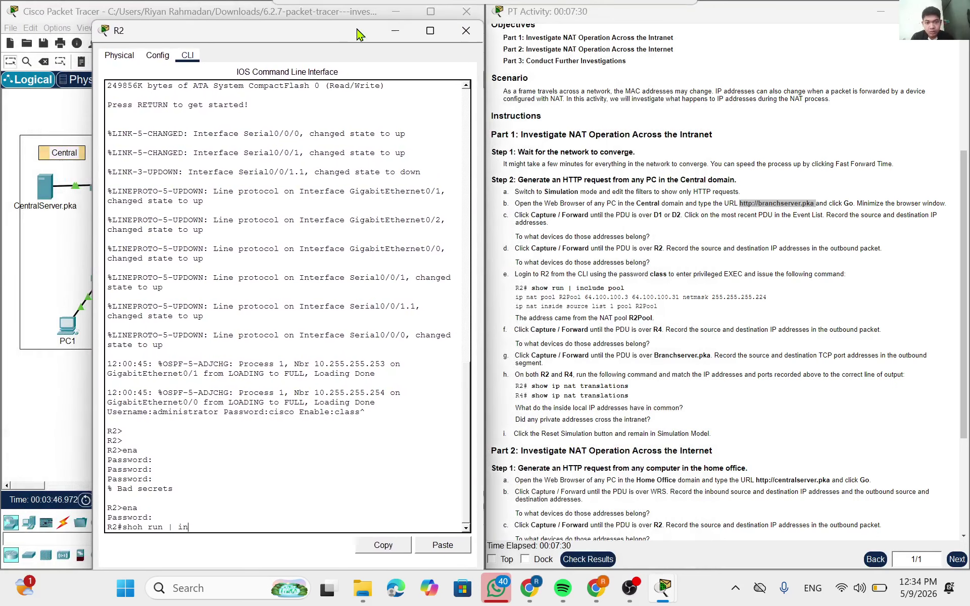
pyautogui.press('Tab')
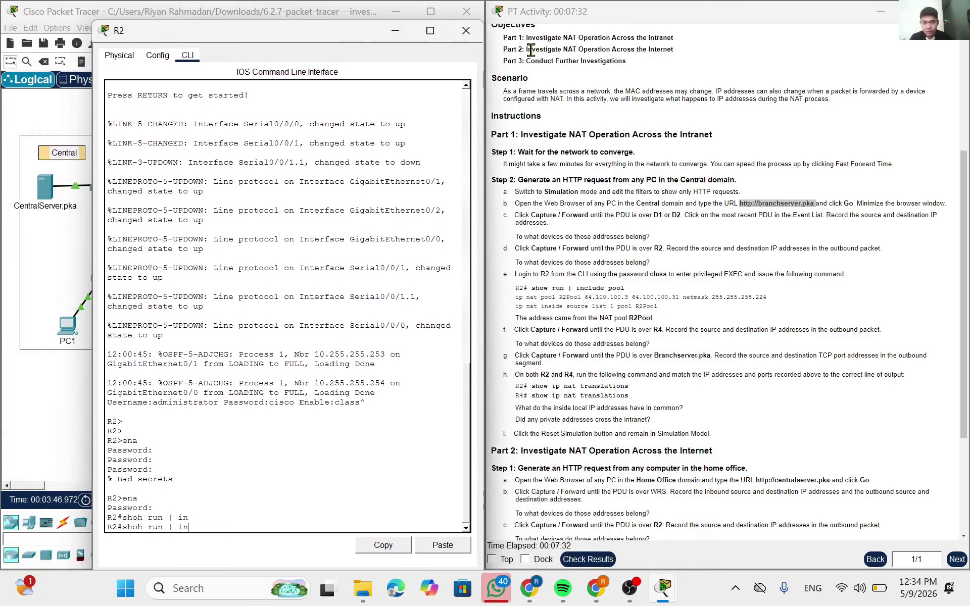
pyautogui.write('clu')
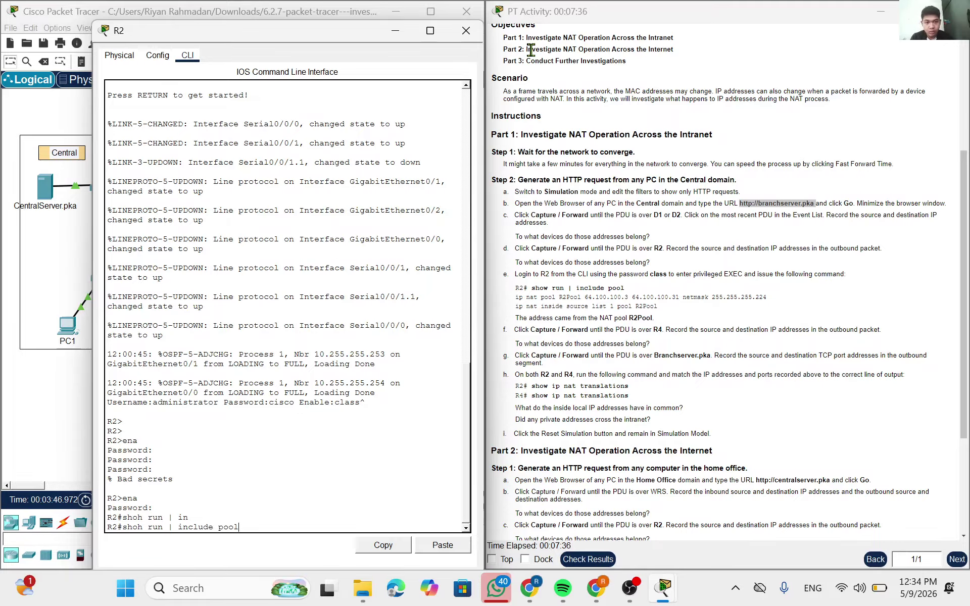
pyautogui.write('de pool')
pyautogui.press('Return')
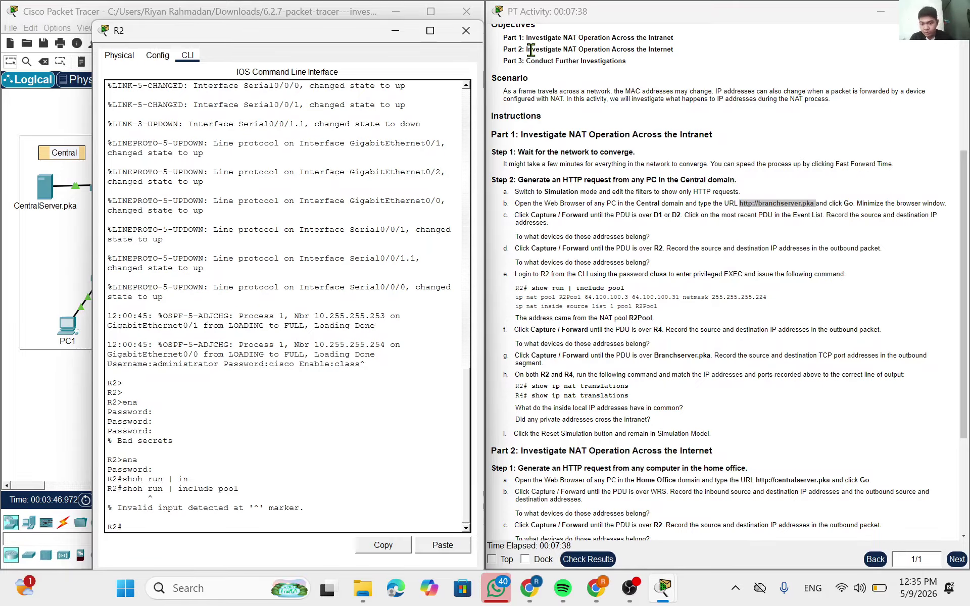
pyautogui.press('Up')
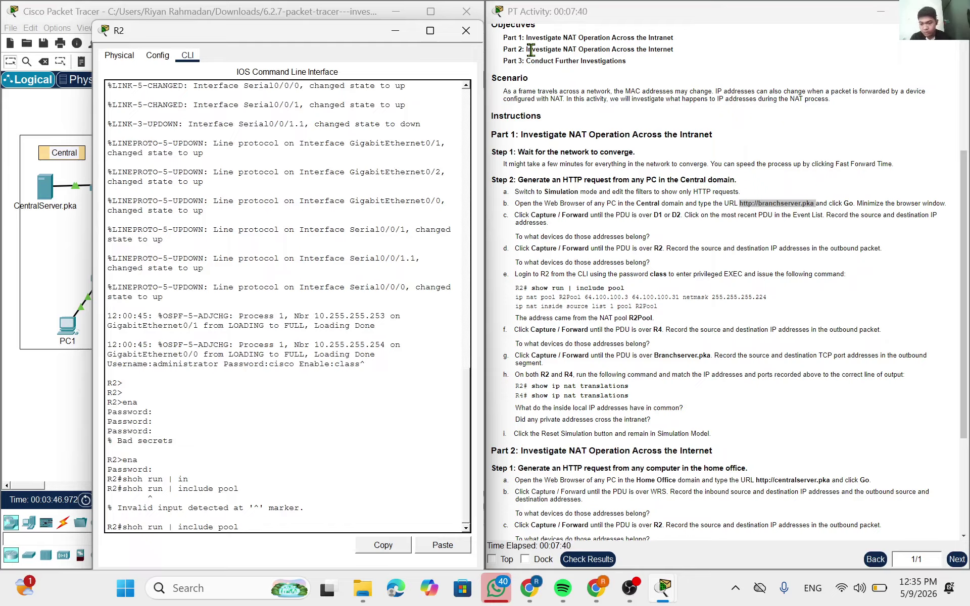
pyautogui.press('BackSpace')
pyautogui.write('w')
pyautogui.press('Return')
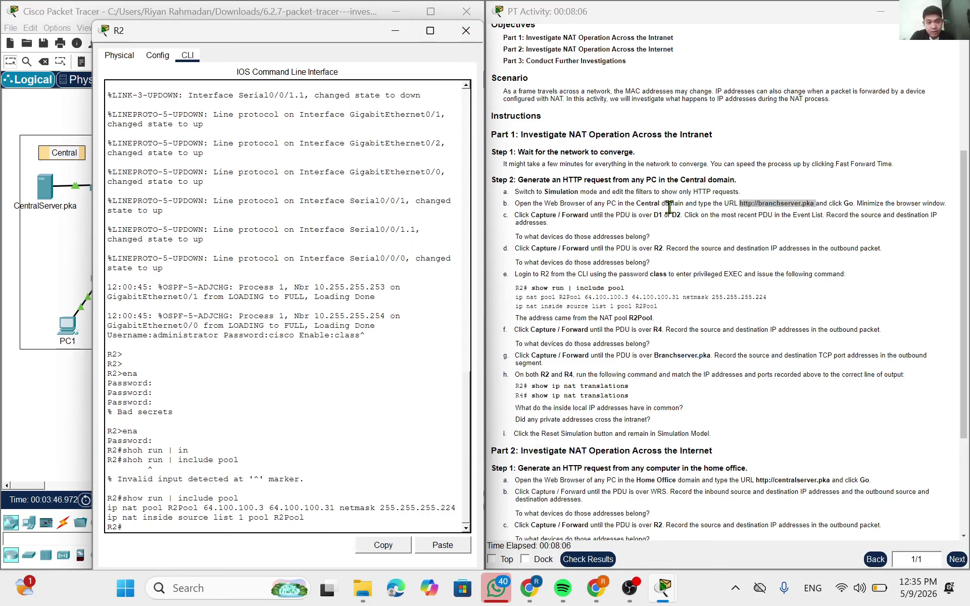
pyautogui.scroll(-1, 652, 277)
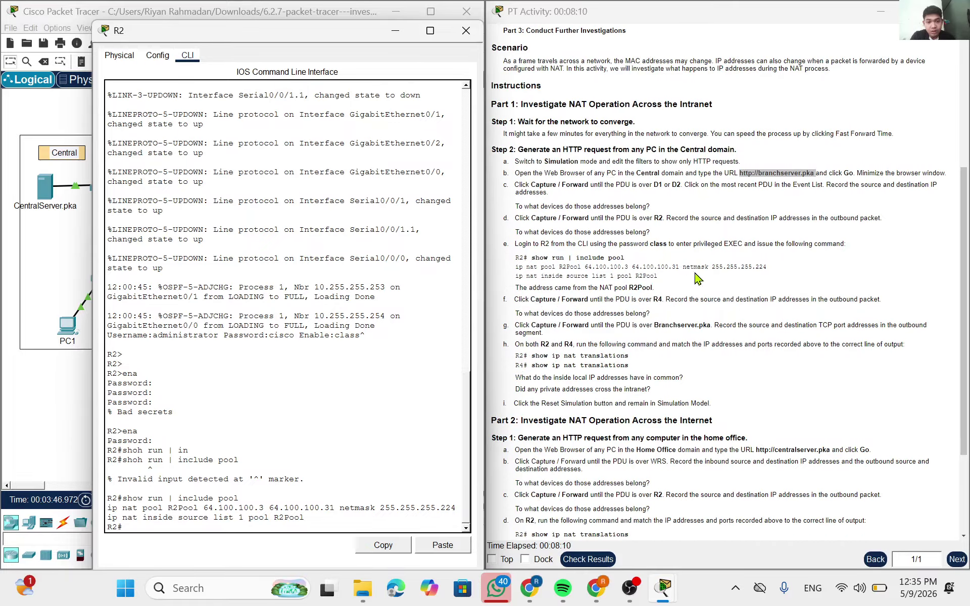
pyautogui.click(398, 31)
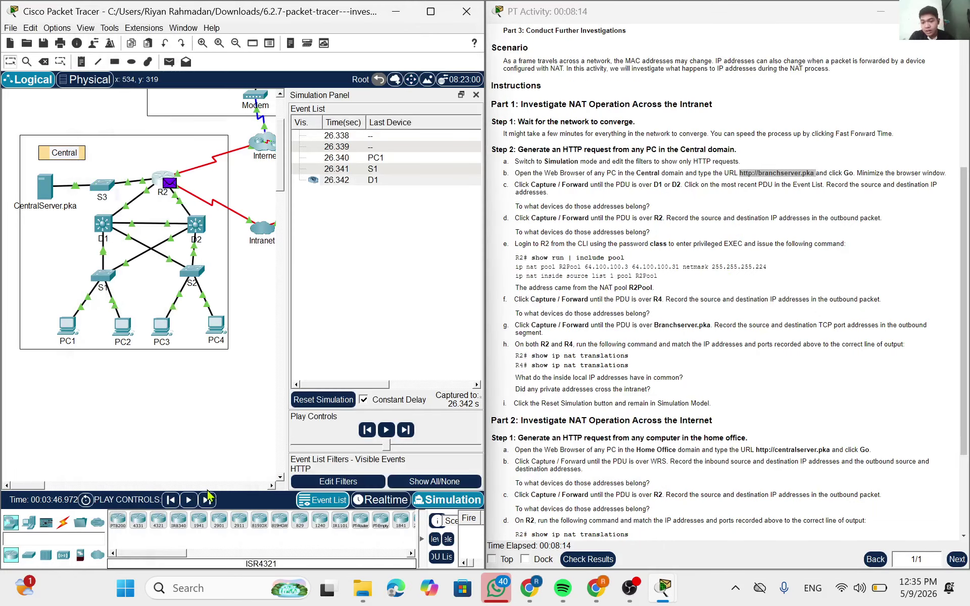
# - Forward the PDU through the Intranet cloud to R4, inspect its inbound and outbound IP addresses and close the PDU information
pyautogui.moveTo(50, 486); pyautogui.dragTo(122, 490)
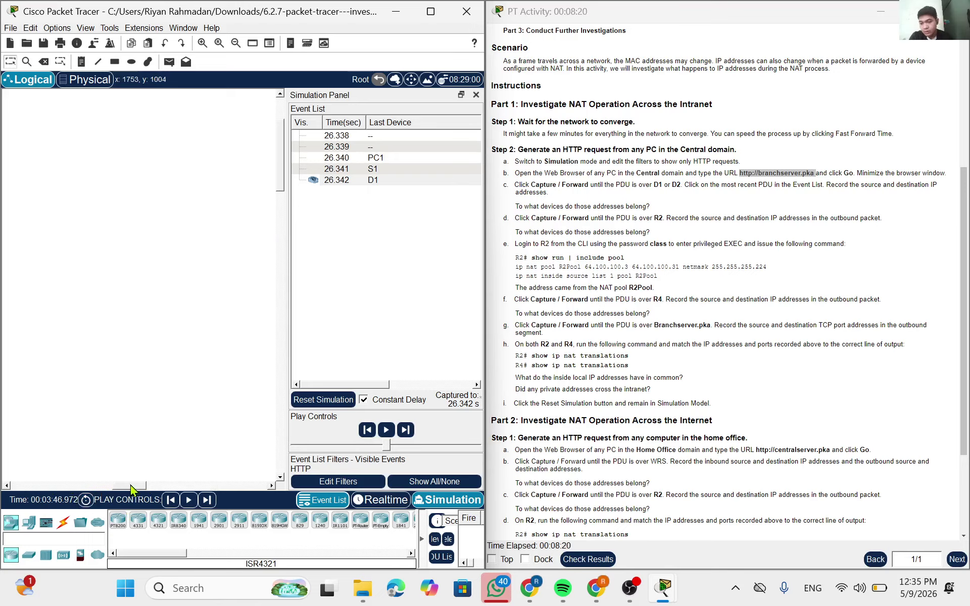
pyautogui.moveTo(135, 489); pyautogui.dragTo(46, 470)
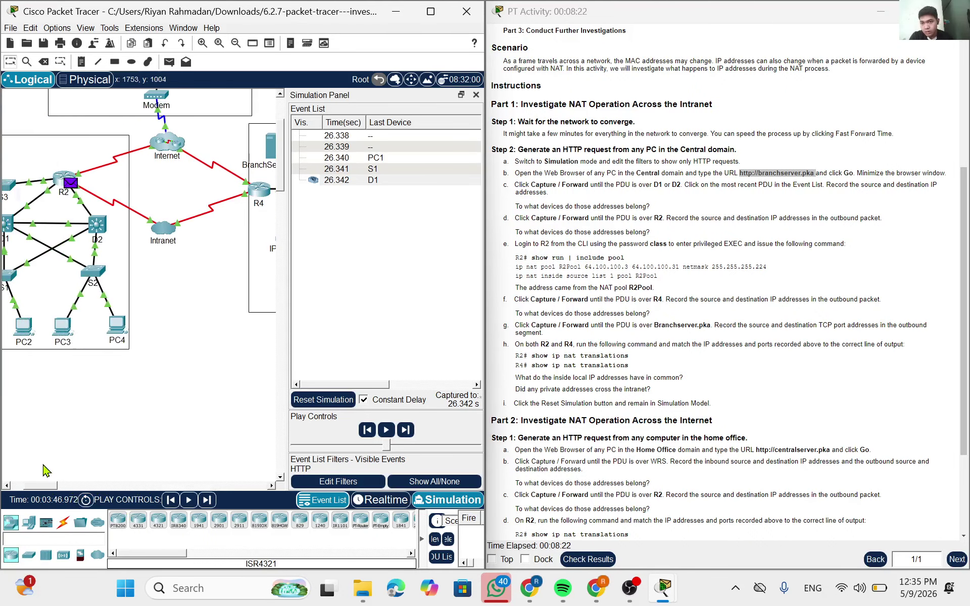
pyautogui.click(207, 499)
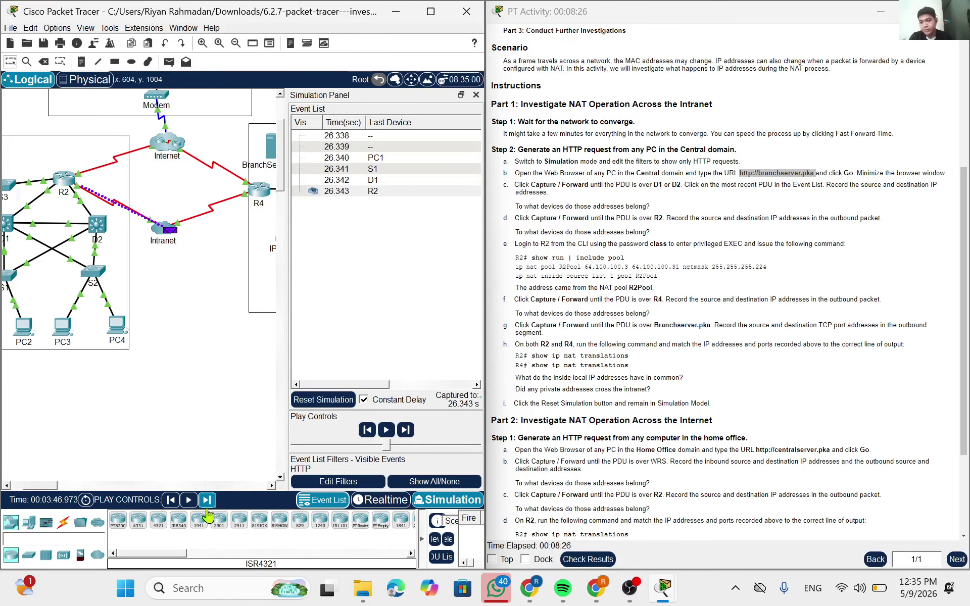
pyautogui.click(207, 499)
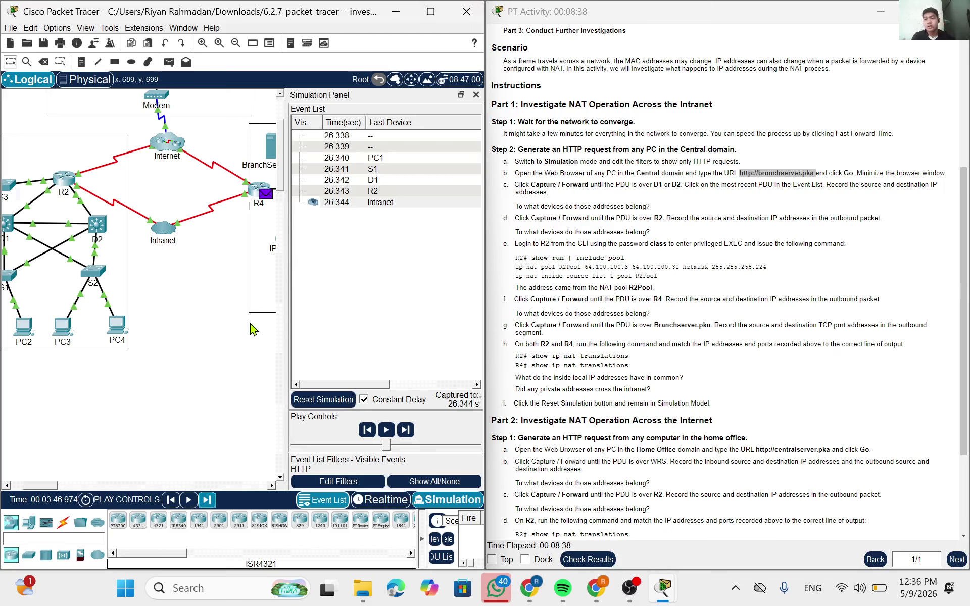
pyautogui.click(270, 200)
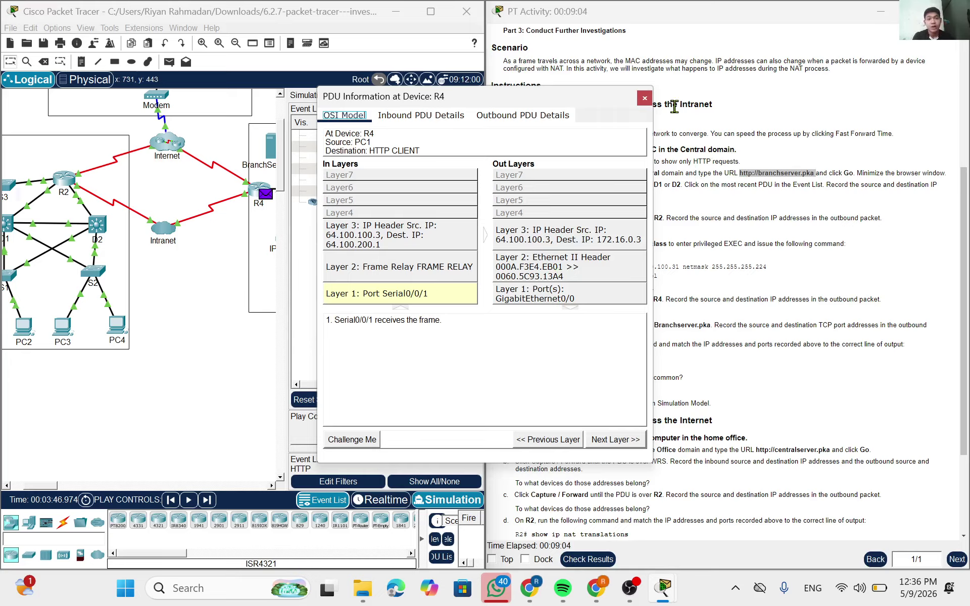
pyautogui.click(644, 99)
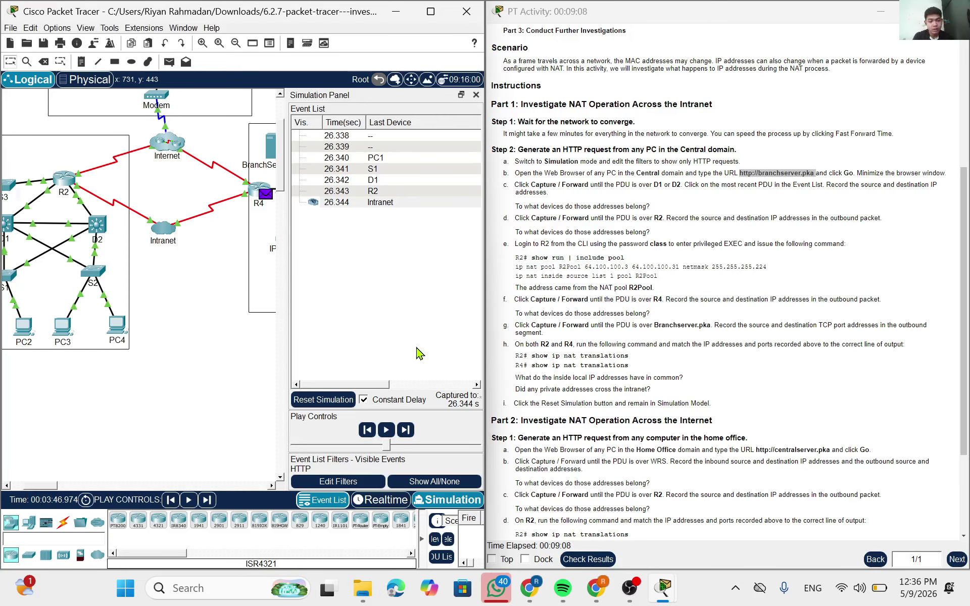
# - Forward the PDU through S4 to BranchServer.pka, inspect its source and destination TCP ports and close the PDU information
pyautogui.click(406, 431)
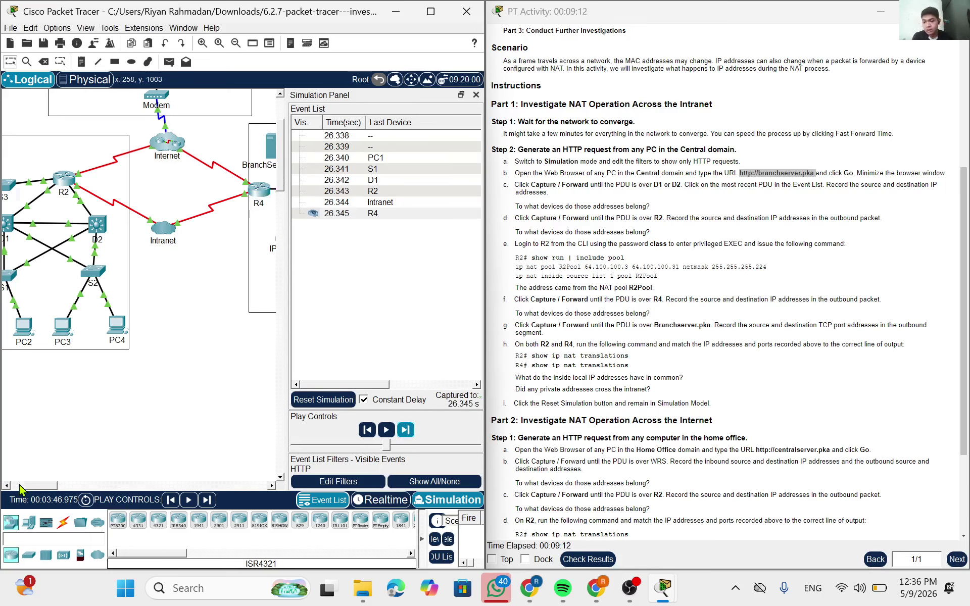
pyautogui.moveTo(32, 486); pyautogui.dragTo(59, 490)
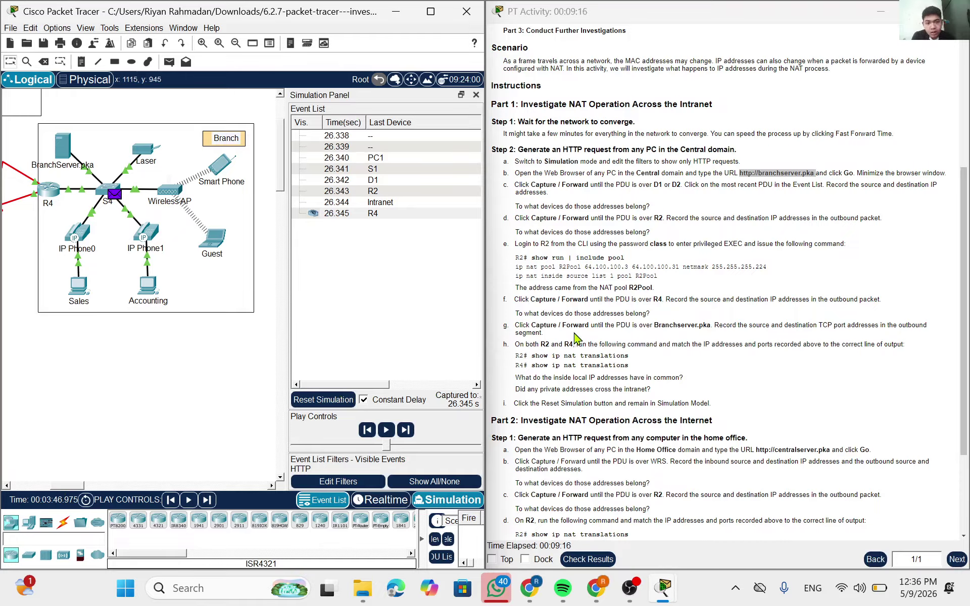
pyautogui.click(400, 431)
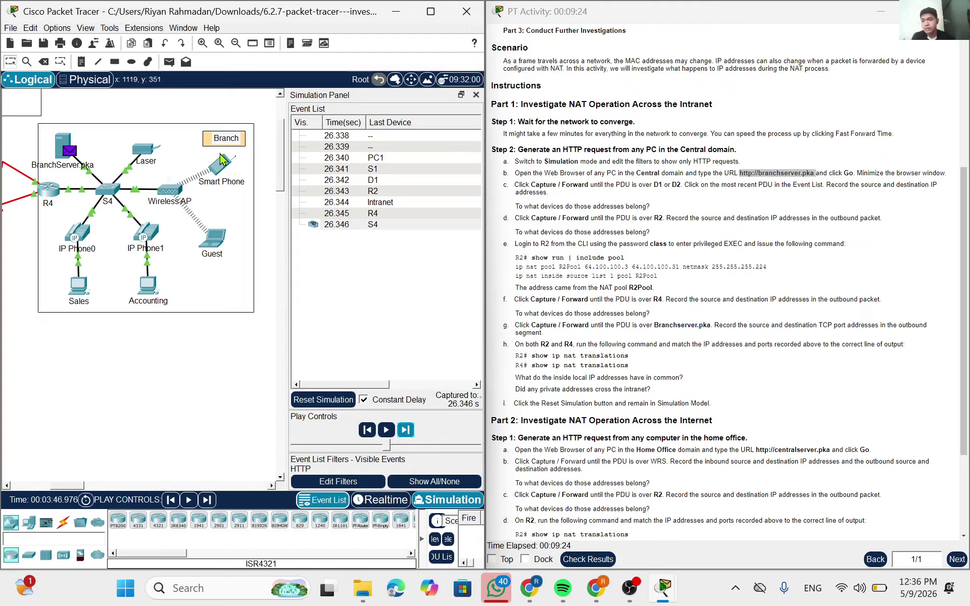
pyautogui.click(71, 152)
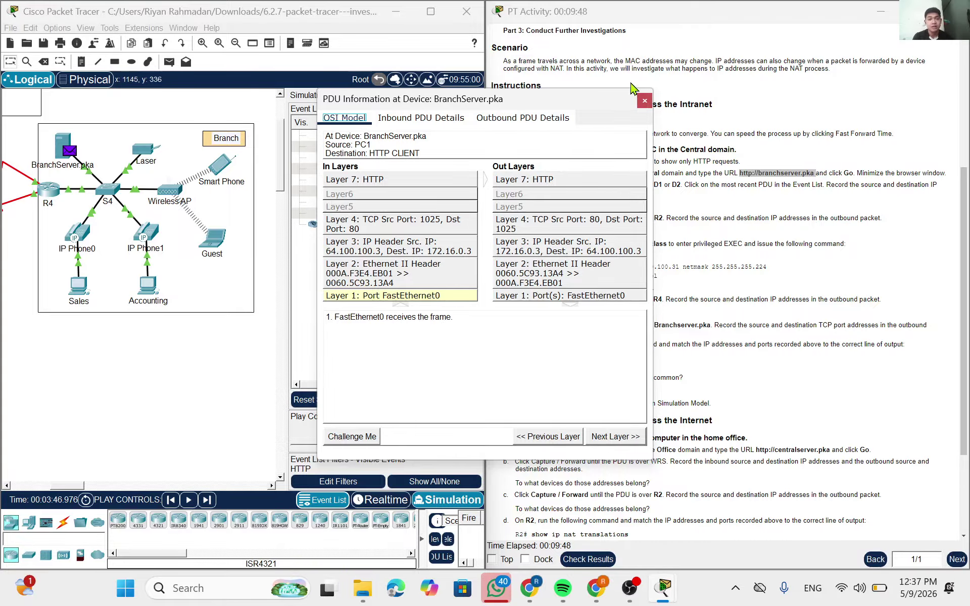
pyautogui.click(643, 102)
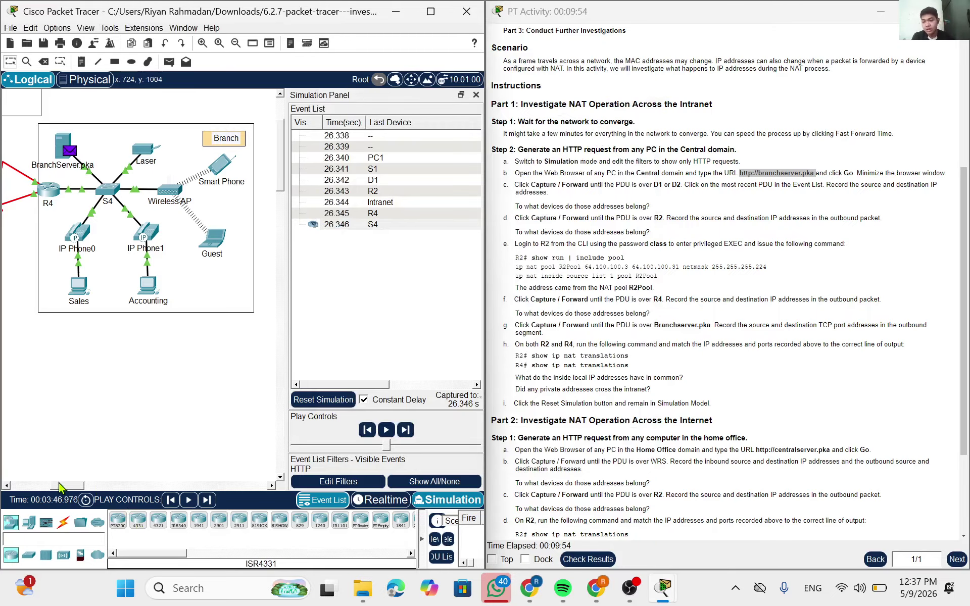
# - Return to R2's command line and begin a show command
pyautogui.moveTo(60, 486); pyautogui.dragTo(7, 486)
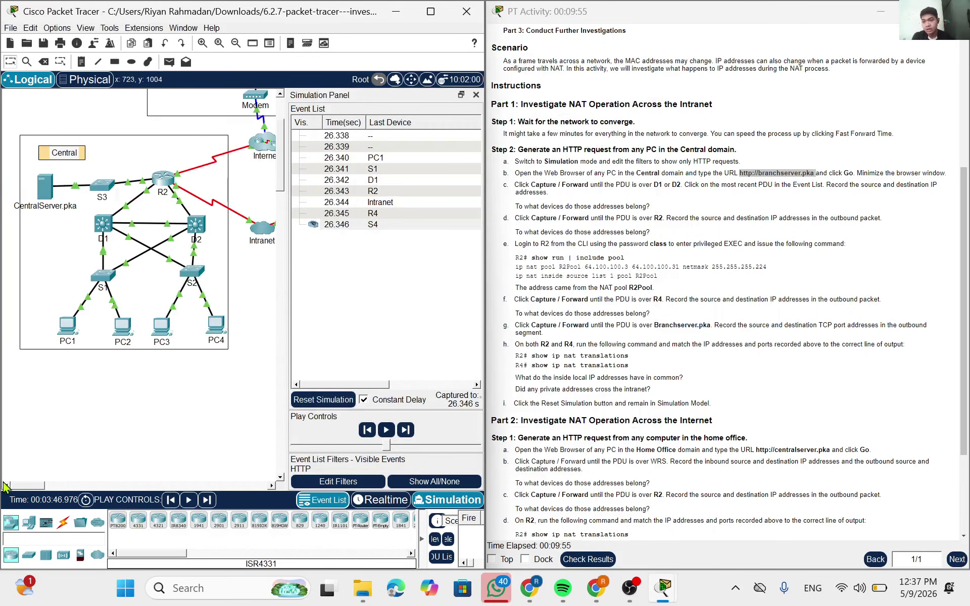
pyautogui.click(164, 188)
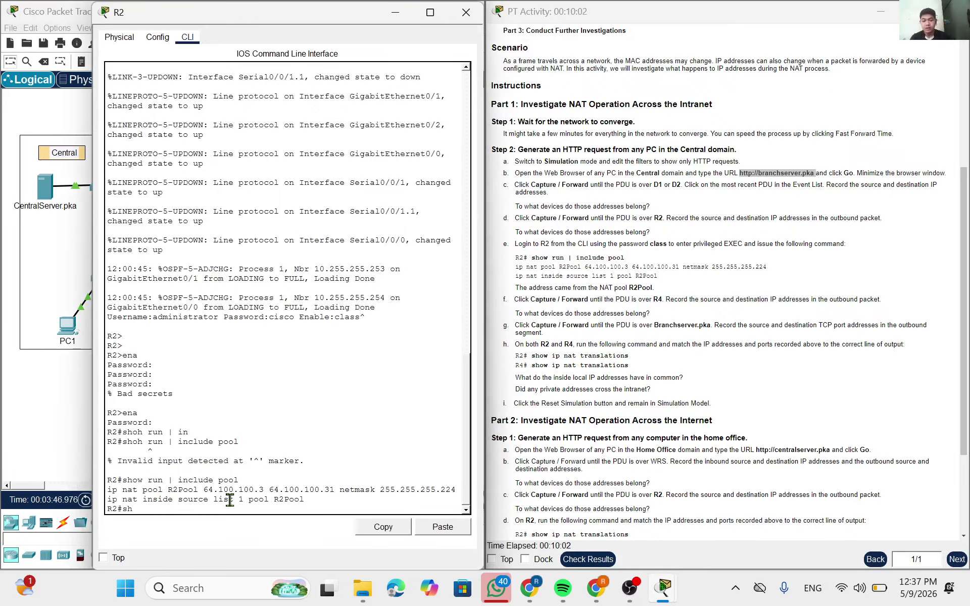
pyautogui.scroll(-1, 728, 402)
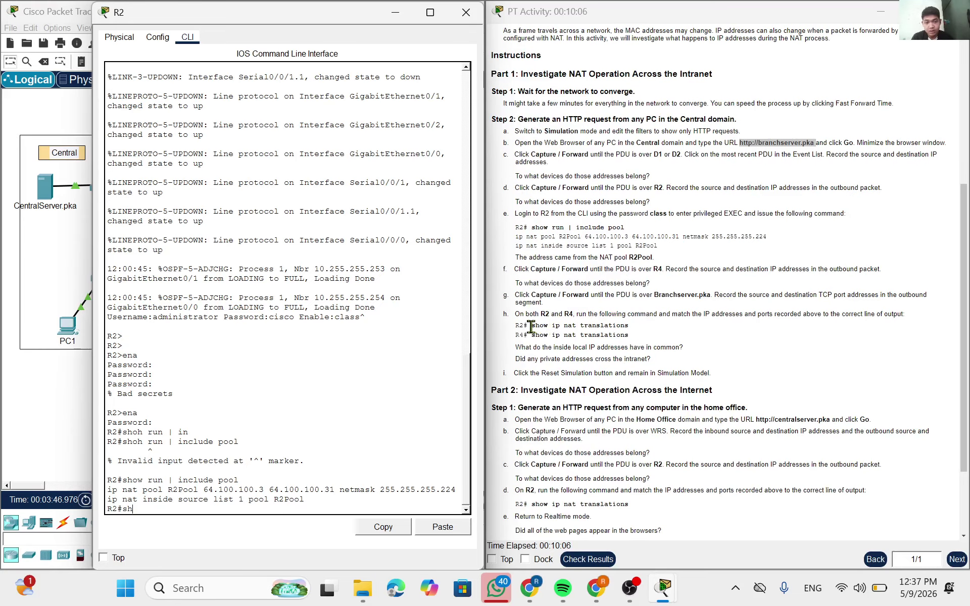
pyautogui.press('Tab')
pyautogui.write('r')
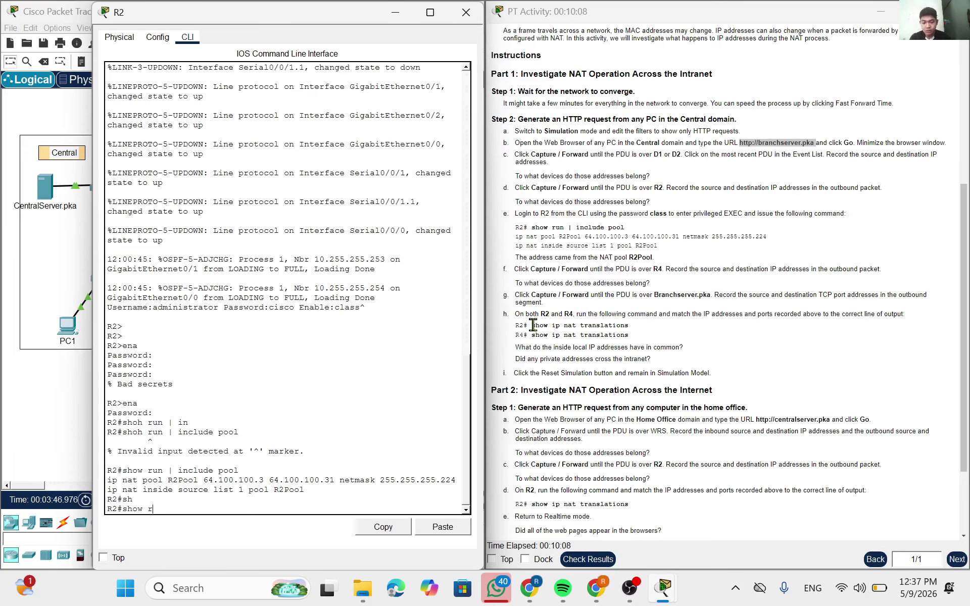
pyautogui.write('un')
pyautogui.press('Tab')
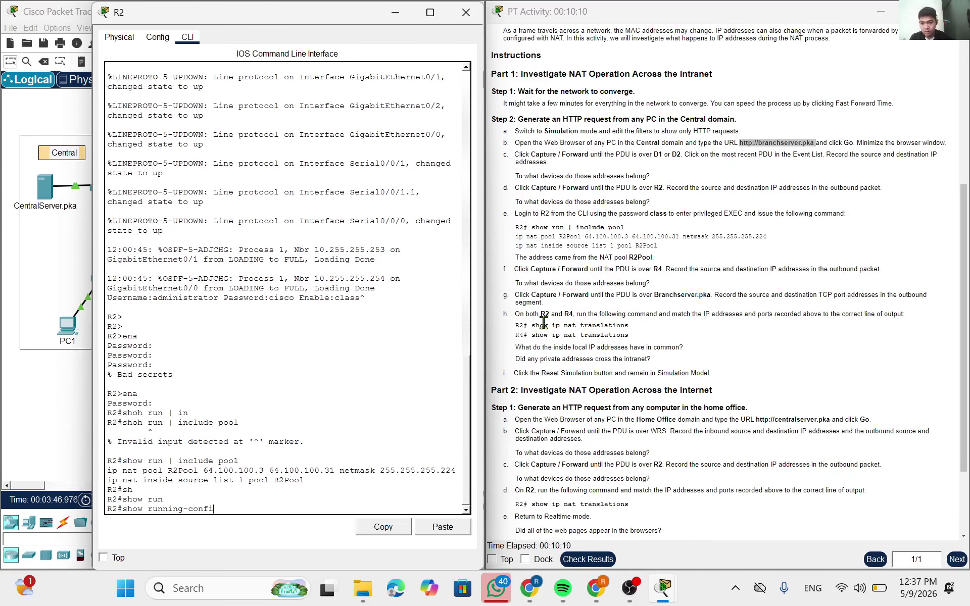
pyautogui.press('BackSpace')
pyautogui.press('BackSpace')
pyautogui.press('BackSpace')
pyautogui.press('BackSpace')
pyautogui.press('BackSpace')
pyautogui.press('BackSpace')
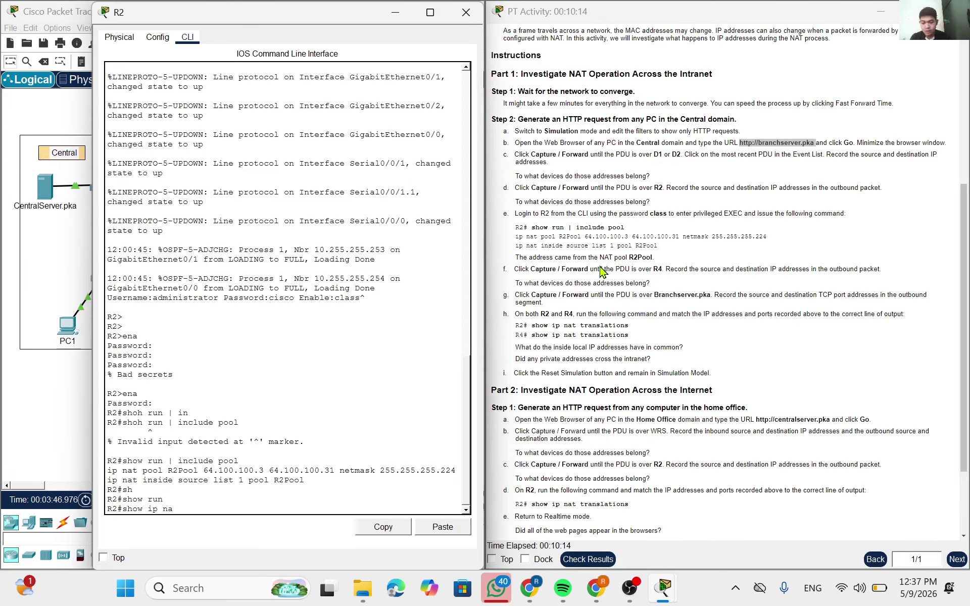
# - Run show ip nat translations on R2, review the translation table and close the R2 window
pyautogui.press('Tab')
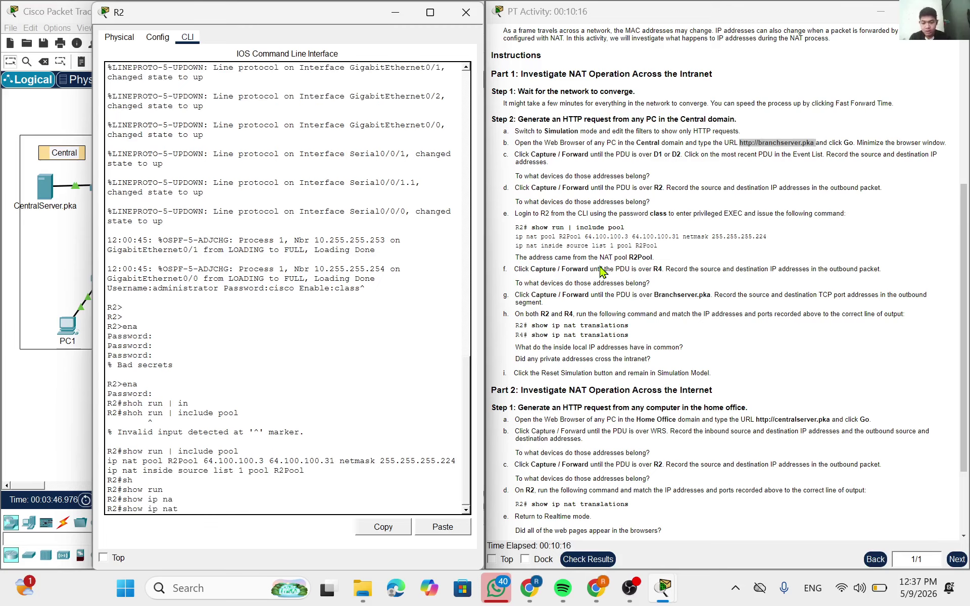
pyautogui.write('tr')
pyautogui.press('Tab')
pyautogui.press('Return')
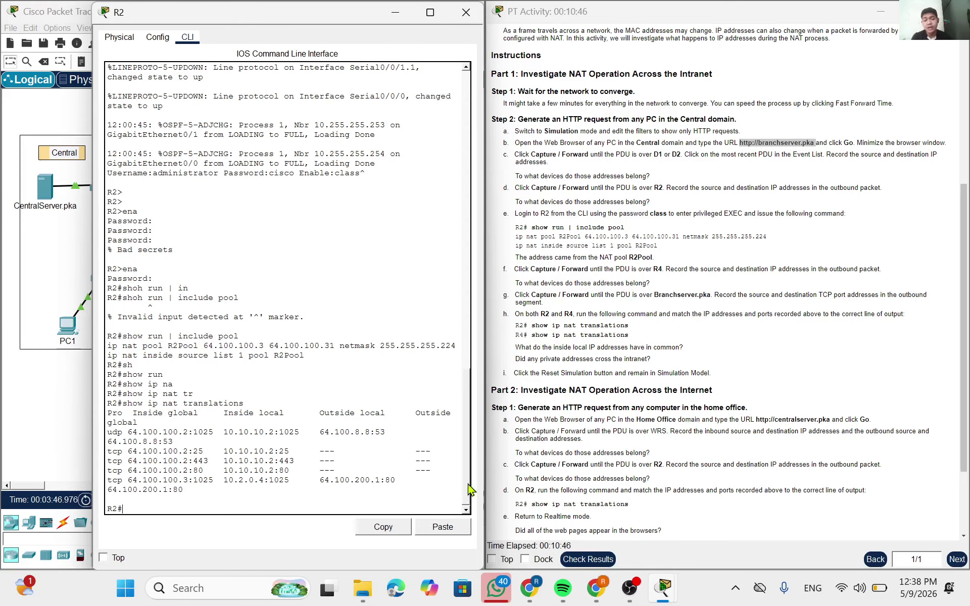
pyautogui.scroll(-2, 644, 404)
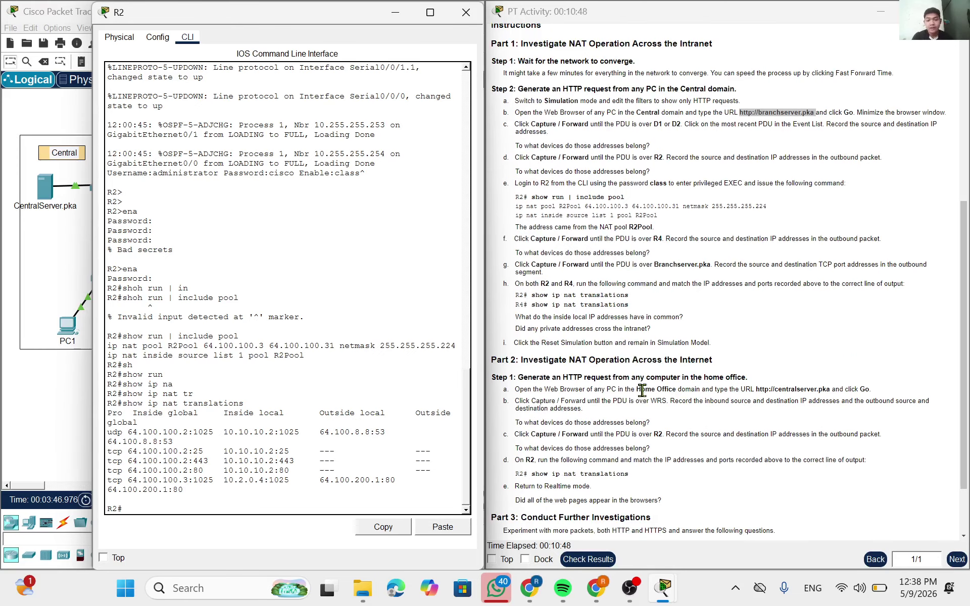
pyautogui.click(465, 12)
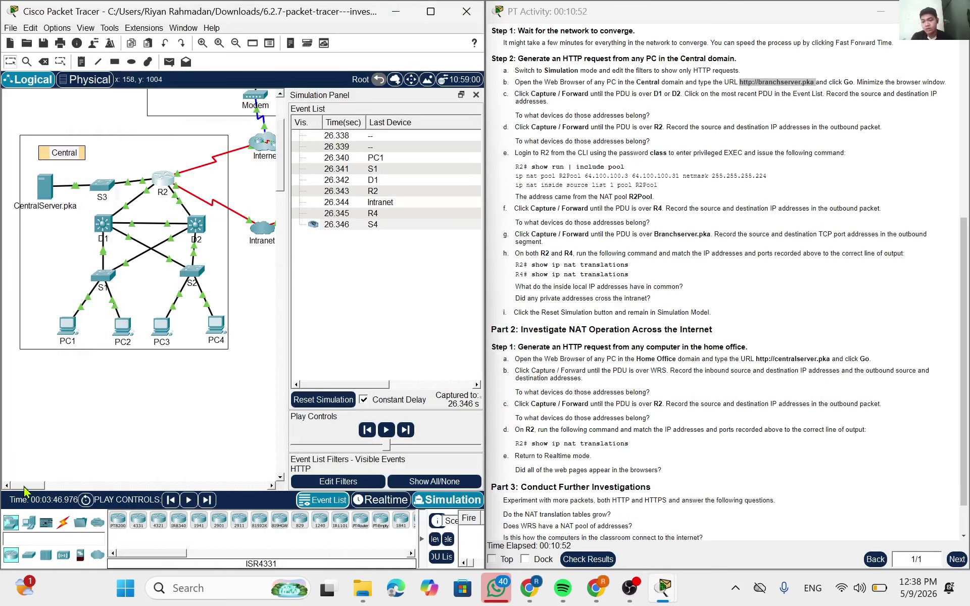
# - Open R4's command line and enter privileged EXEC mode with the enable password
pyautogui.moveTo(25, 487); pyautogui.dragTo(63, 487)
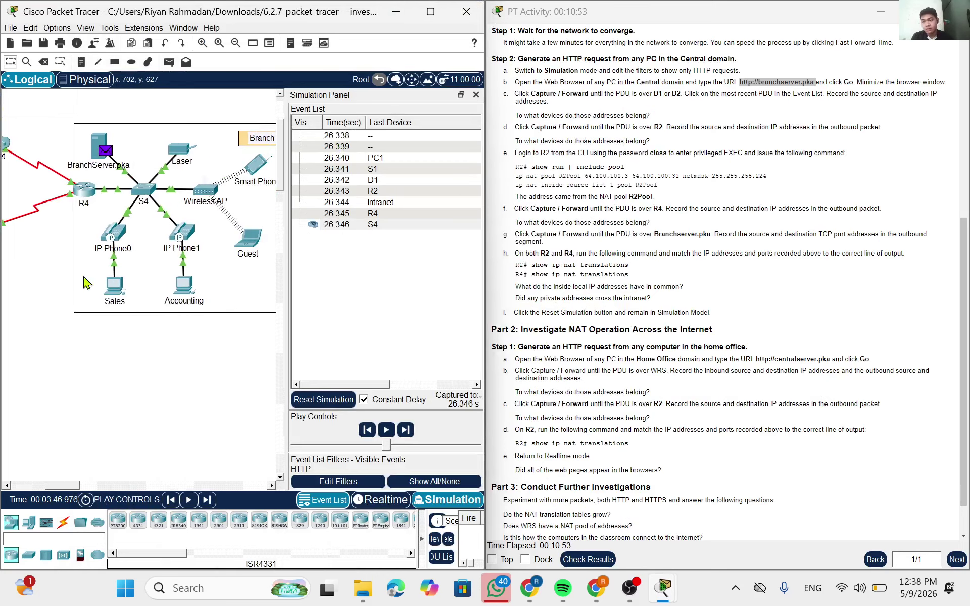
pyautogui.click(84, 190)
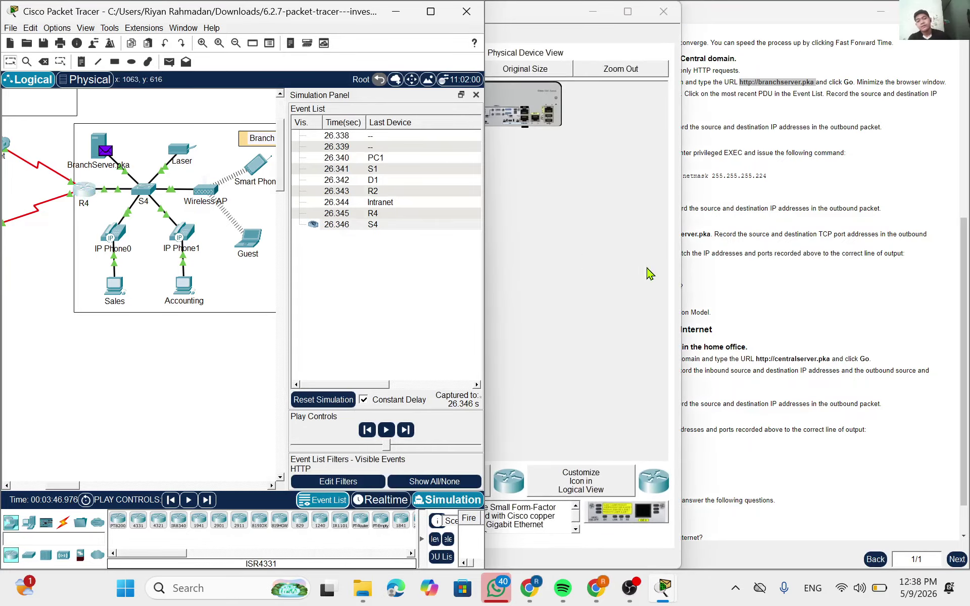
pyautogui.click(385, 36)
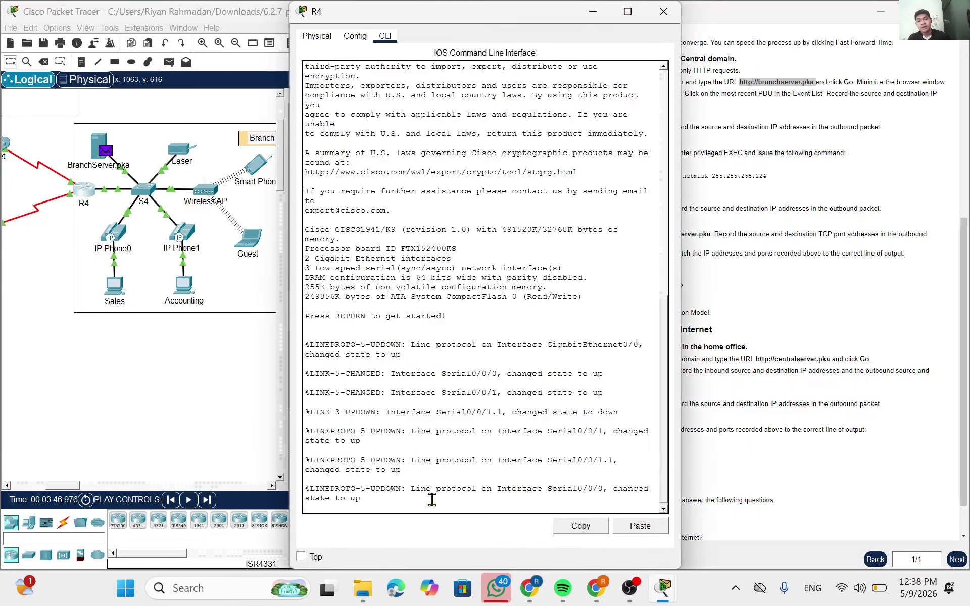
pyautogui.press('Return')
pyautogui.press('Return')
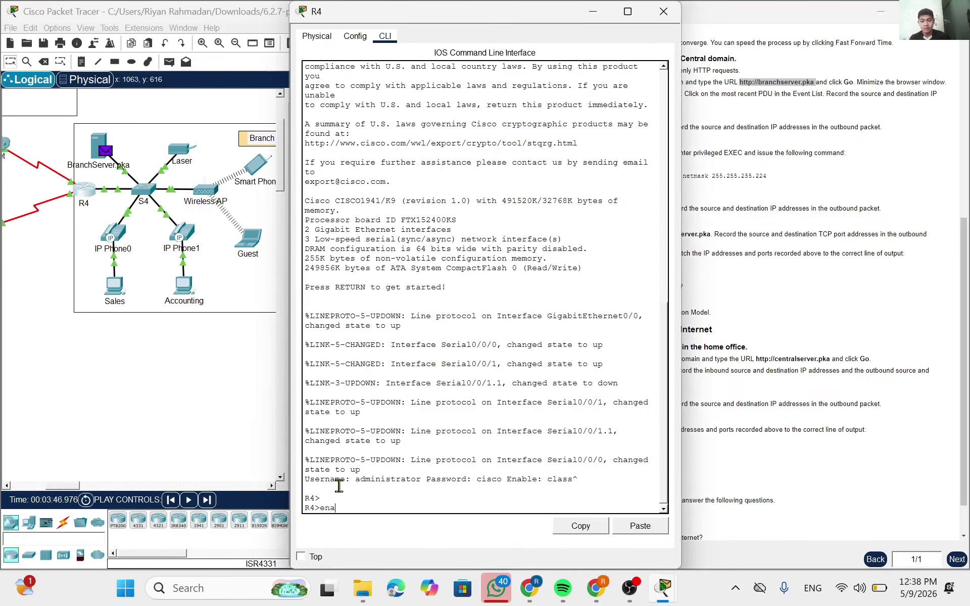
pyautogui.press('Return')
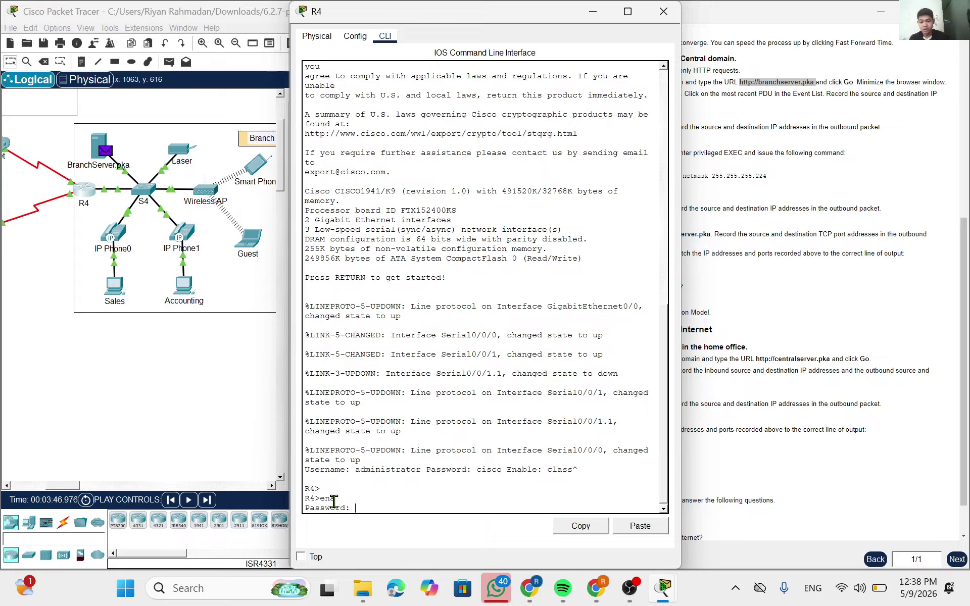
pyautogui.press('Return')
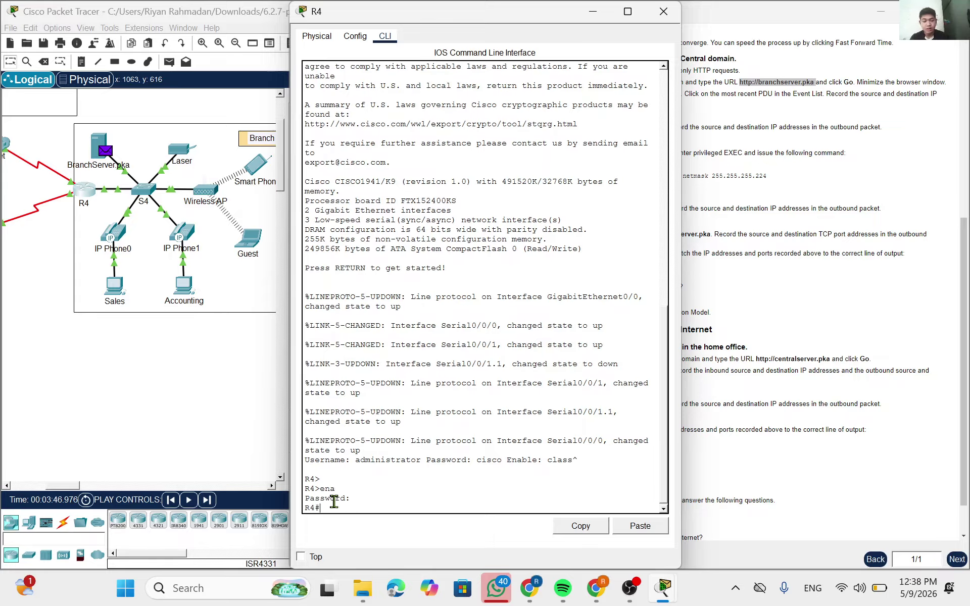
# - Run show ip nat translations on R4, review the translation table and minimize the R4 window
pyautogui.write('sh')
pyautogui.press('Tab')
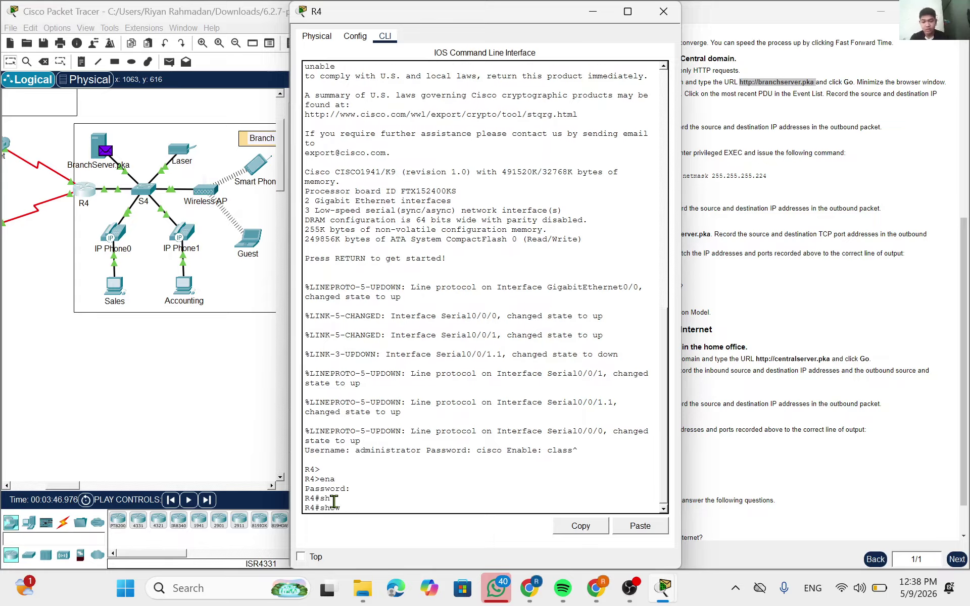
pyautogui.write('ip')
pyautogui.press('Tab')
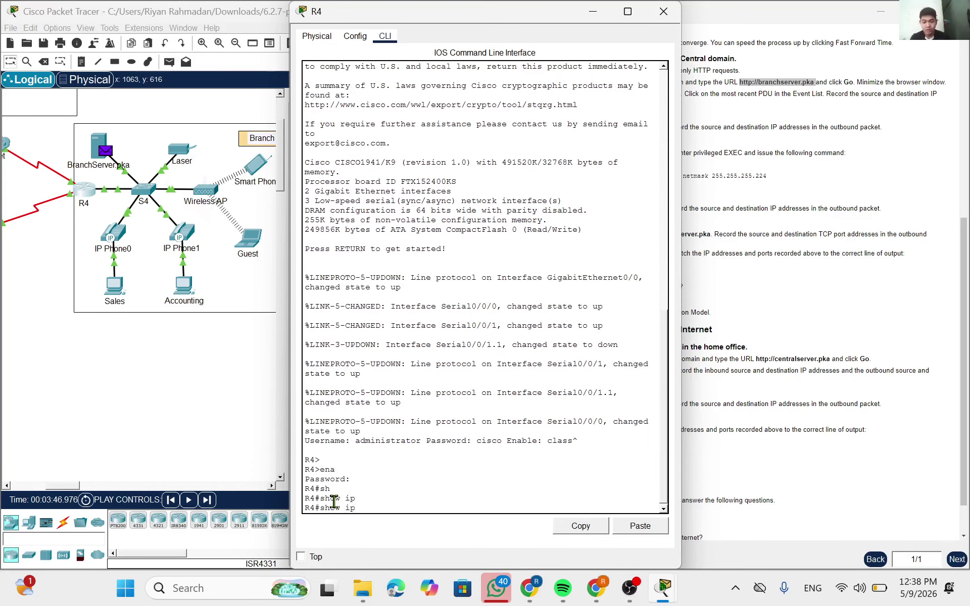
pyautogui.write('n')
pyautogui.press('Tab')
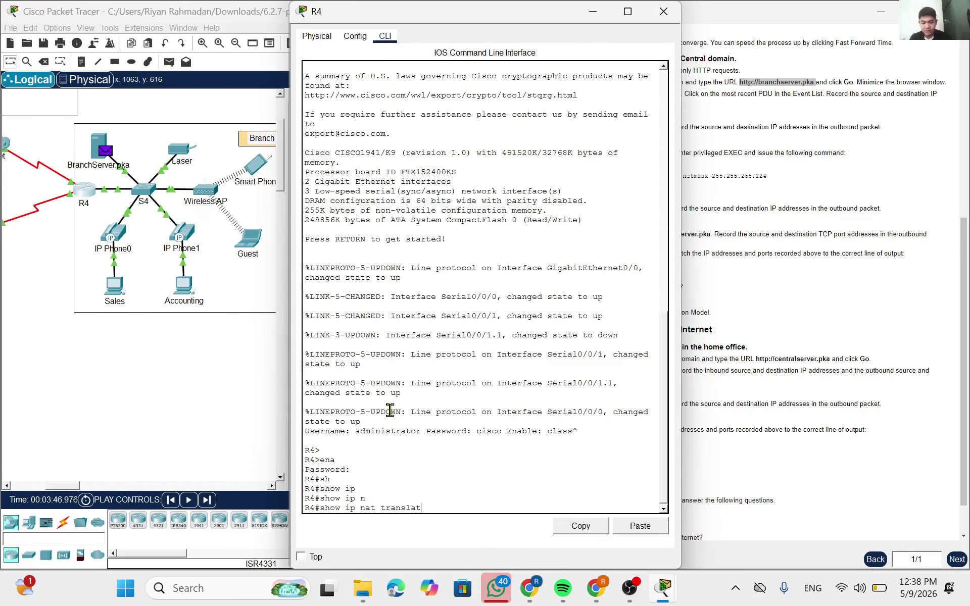
pyautogui.press('Return')
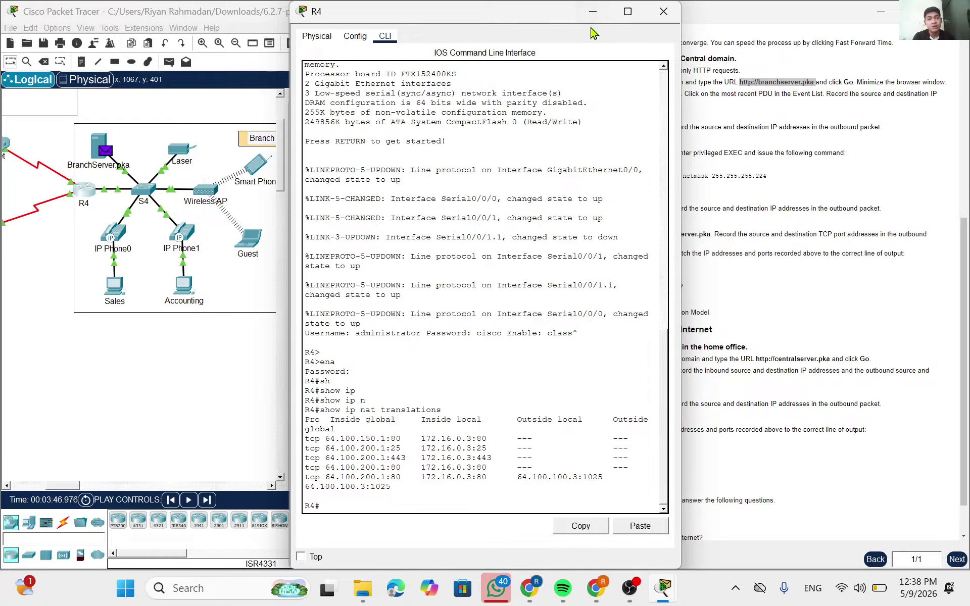
pyautogui.click(600, 11)
# - Read the remaining activity instructions, highlight the question about web pages appearing, and check PC1's Web Browser for the branchserver.pka page
pyautogui.scroll(-2, 603, 263)
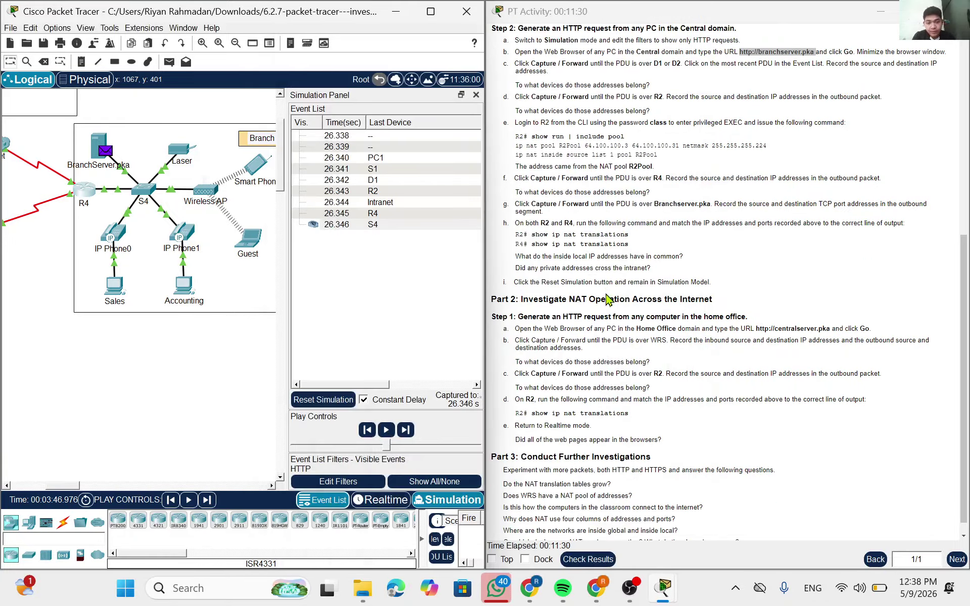
pyautogui.scroll(-1, 608, 299)
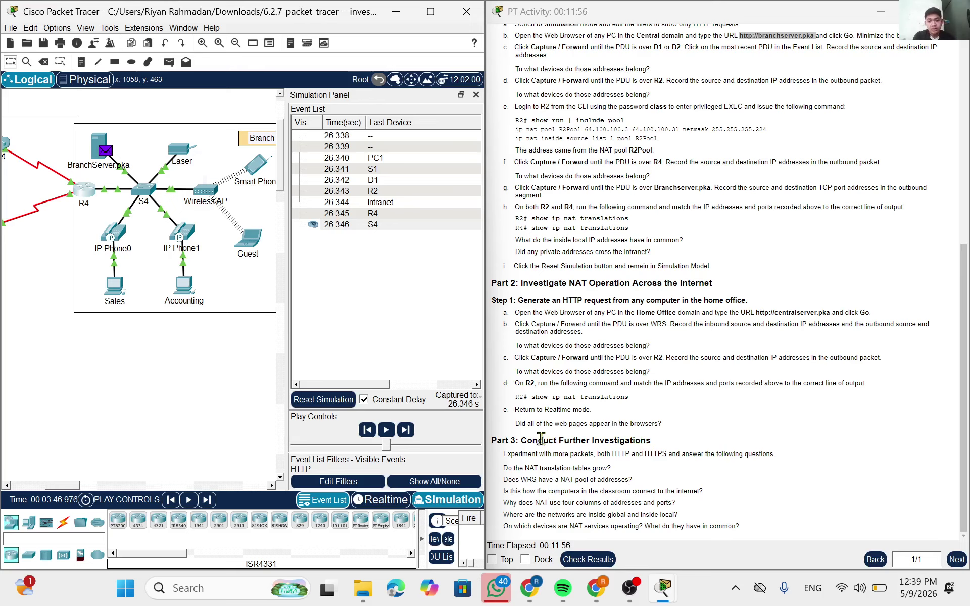
pyautogui.moveTo(515, 424); pyautogui.dragTo(596, 440)
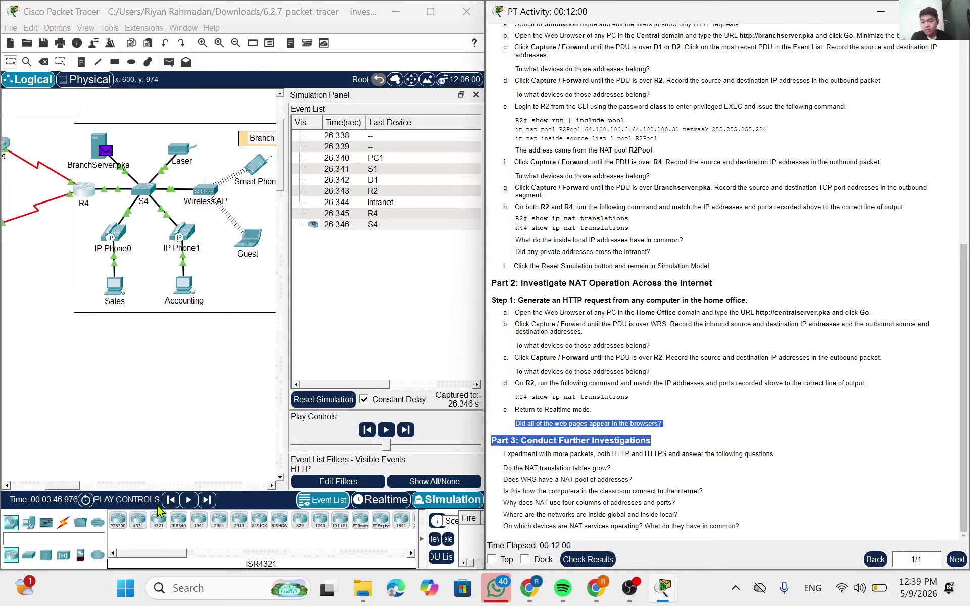
pyautogui.moveTo(79, 487); pyautogui.dragTo(45, 487)
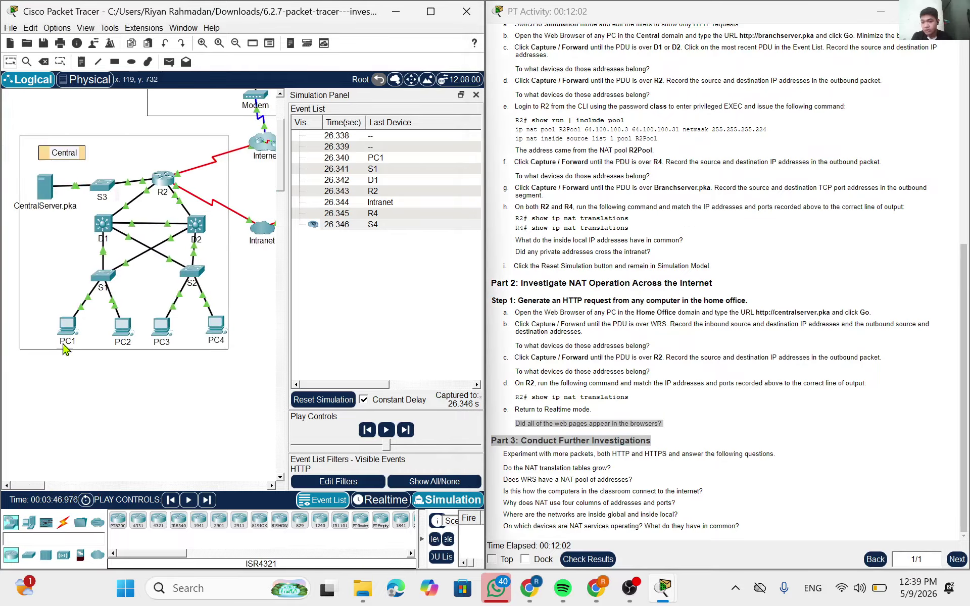
pyautogui.click(69, 328)
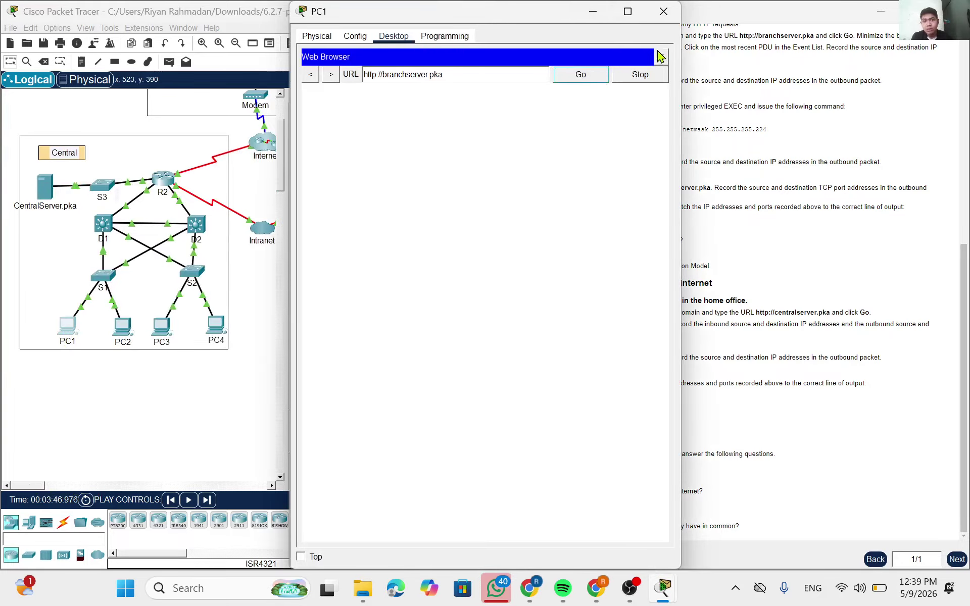
pyautogui.click(593, 11)
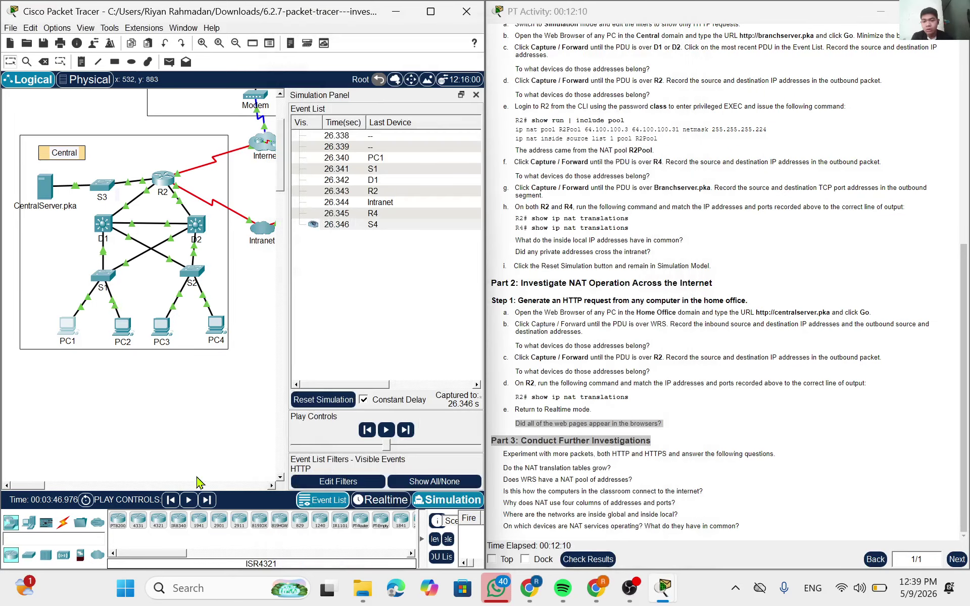
# - Forward the HTTP simulation beyond BranchServer.pka, then recheck PC1's Web Browser and close it
pyautogui.click(207, 500)
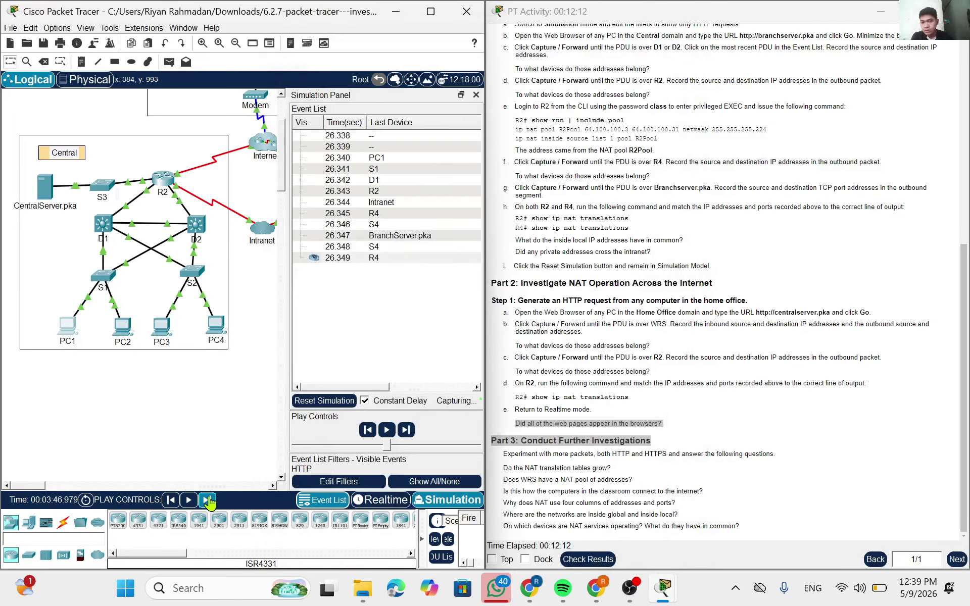
pyautogui.click(75, 332)
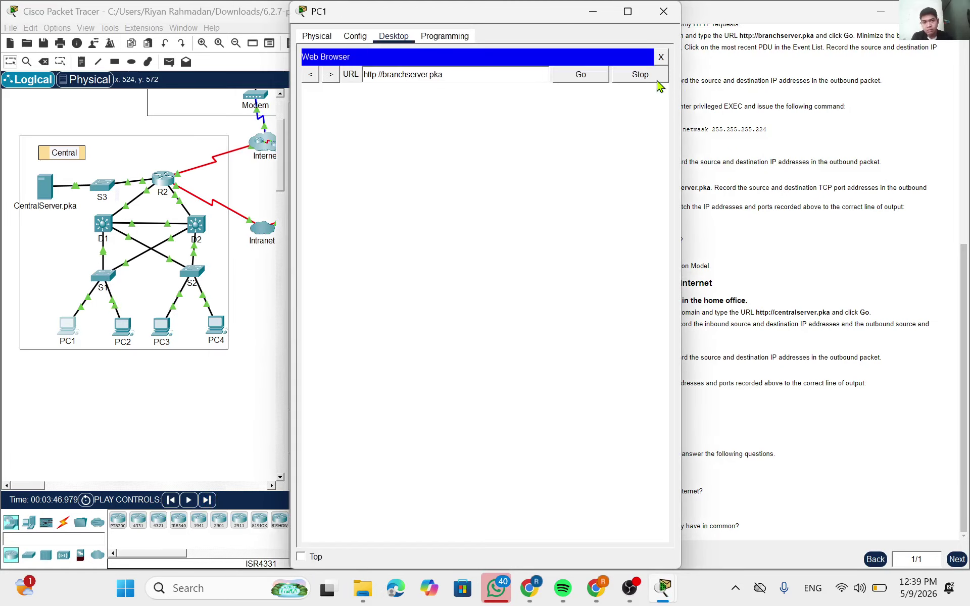
pyautogui.click(662, 57)
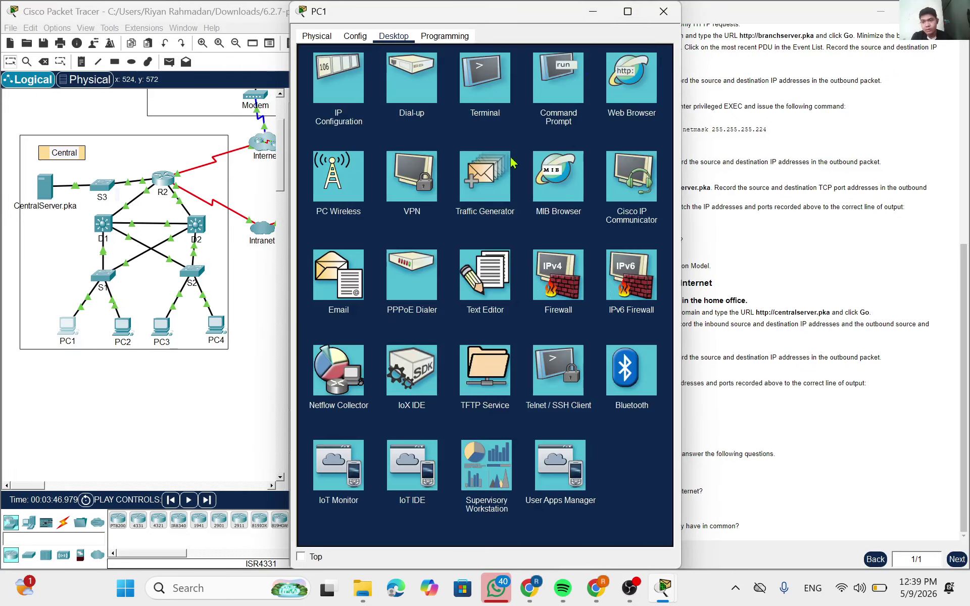
pyautogui.click(593, 11)
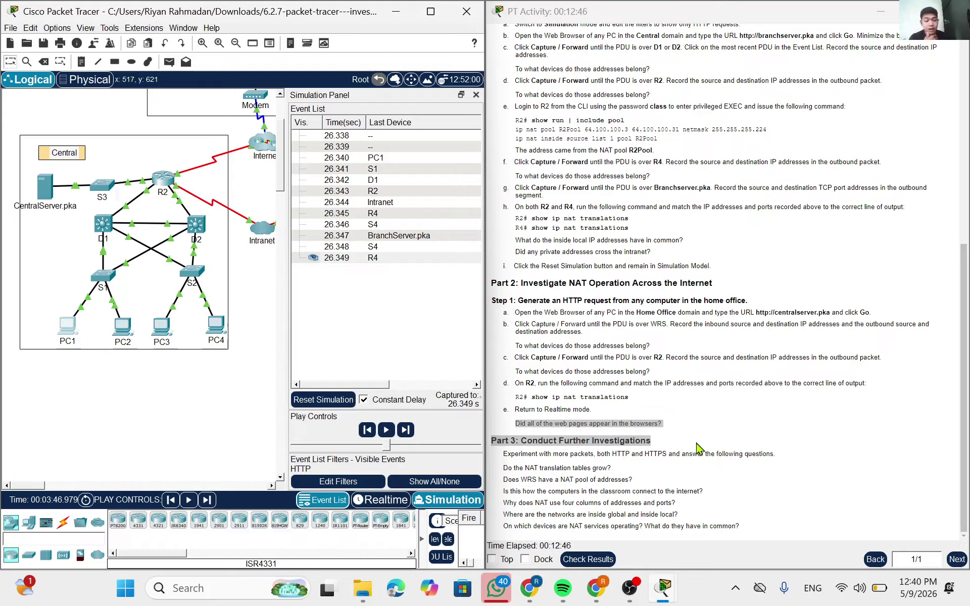
# - Return the network to Realtime mode and look over the Home Office, Central and Branch topology
pyautogui.moveTo(540, 603)
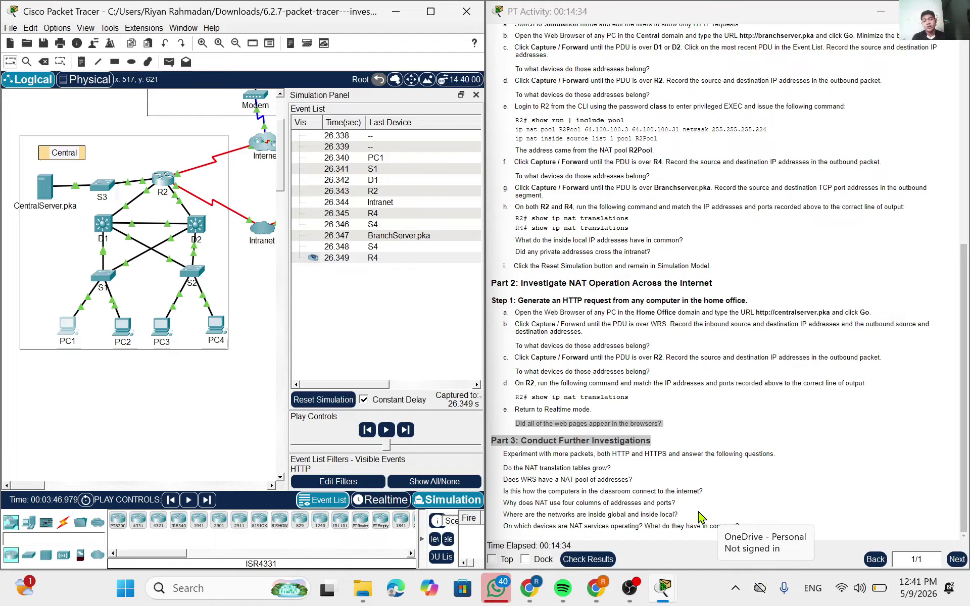
pyautogui.scroll(15, 635, 321)
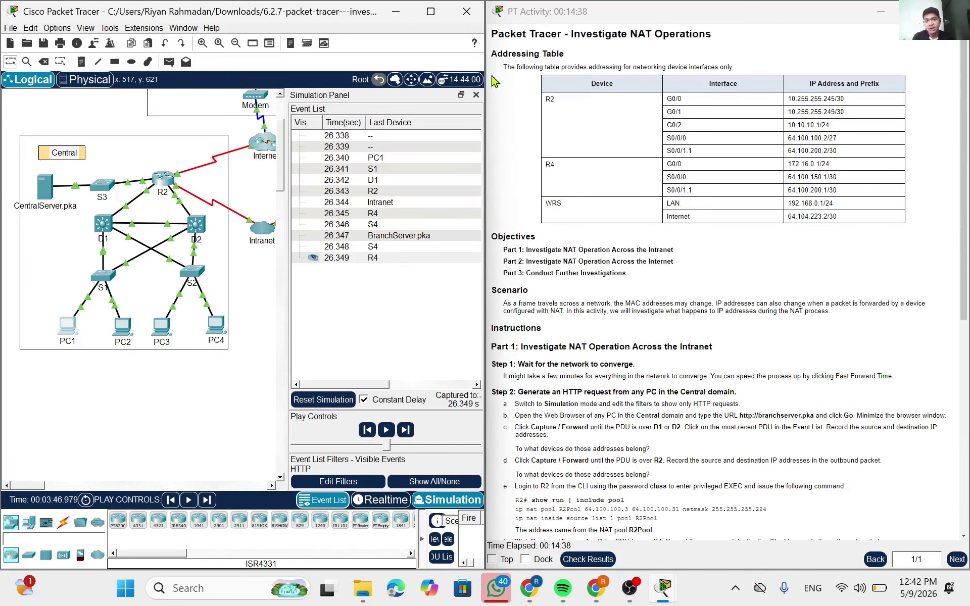
pyautogui.click(380, 500)
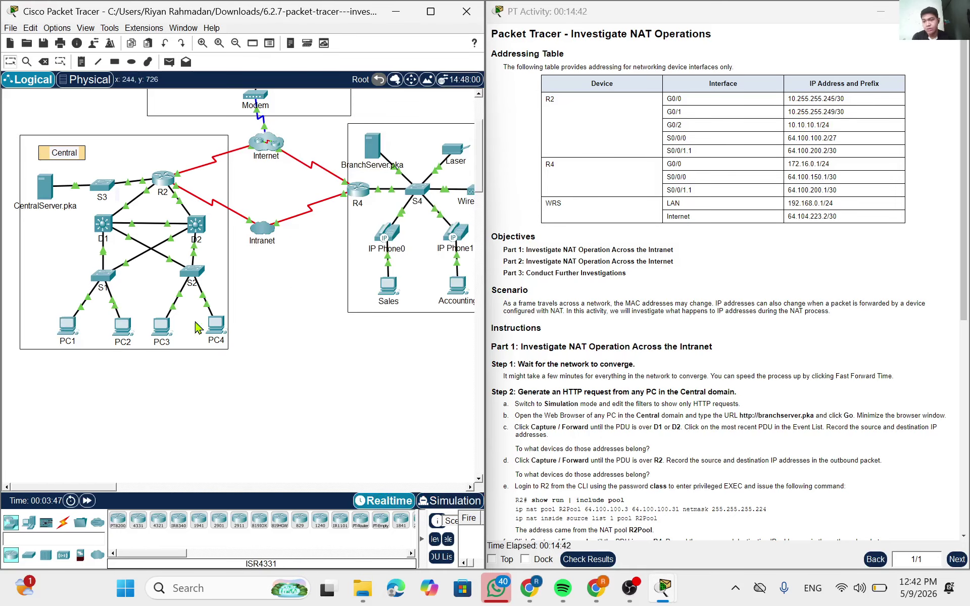
pyautogui.scroll(3, 349, 298)
pyautogui.scroll(-9, 347, 281)
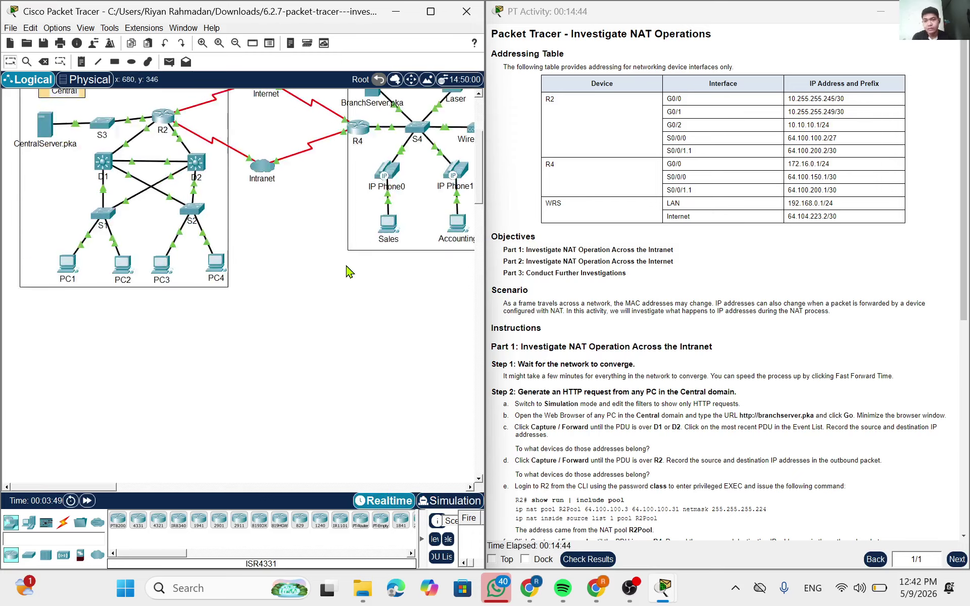
pyautogui.scroll(9, 339, 282)
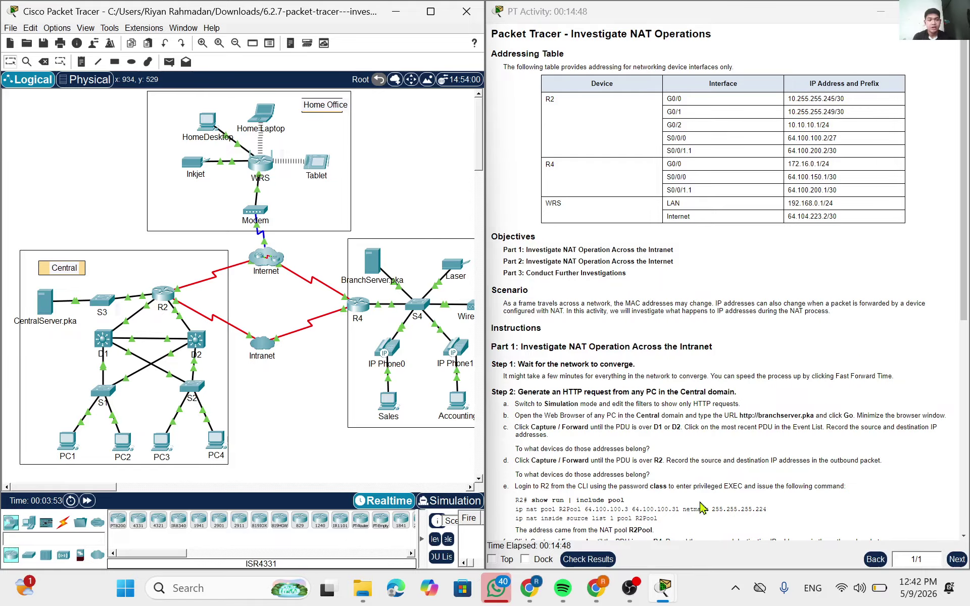
pyautogui.moveTo(632, 588)
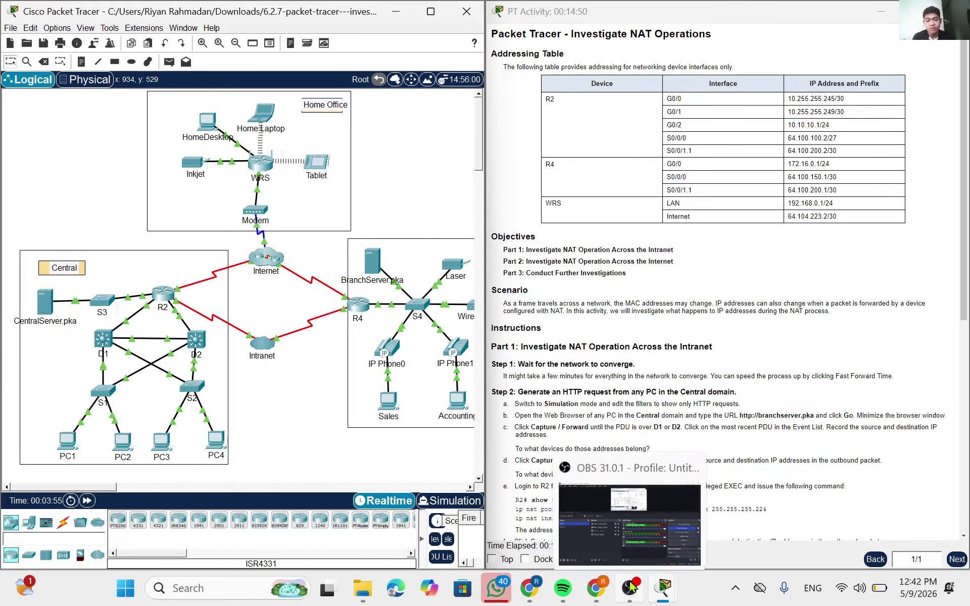
pyautogui.click(625, 549)
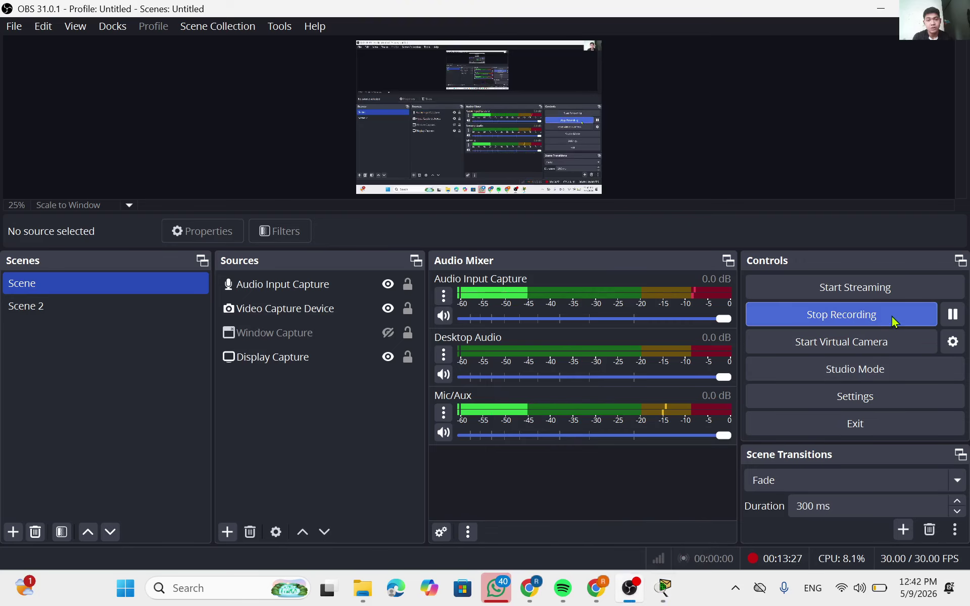